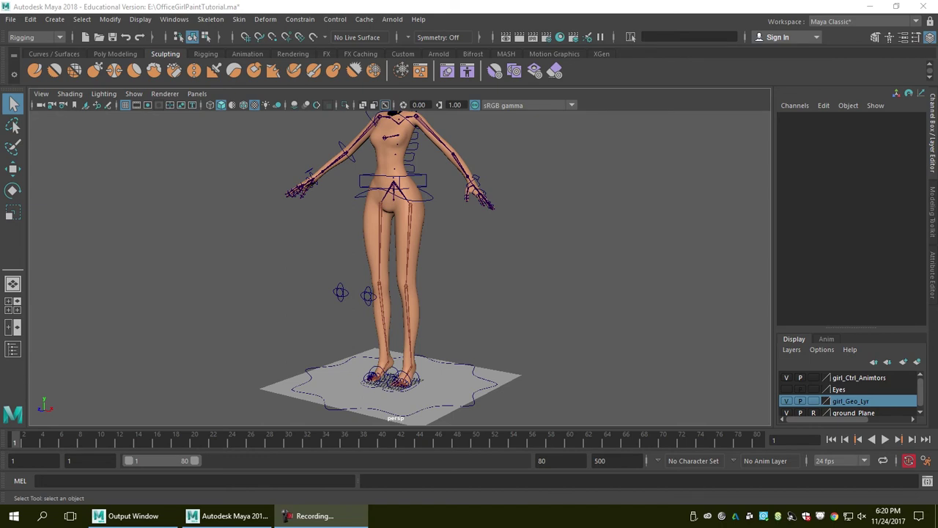
Step: Try moving the left foot control to test how the body mesh deforms, and undo the moves
left_click(388, 161)
left_click_drag(388, 191, 389, 209, "alt")
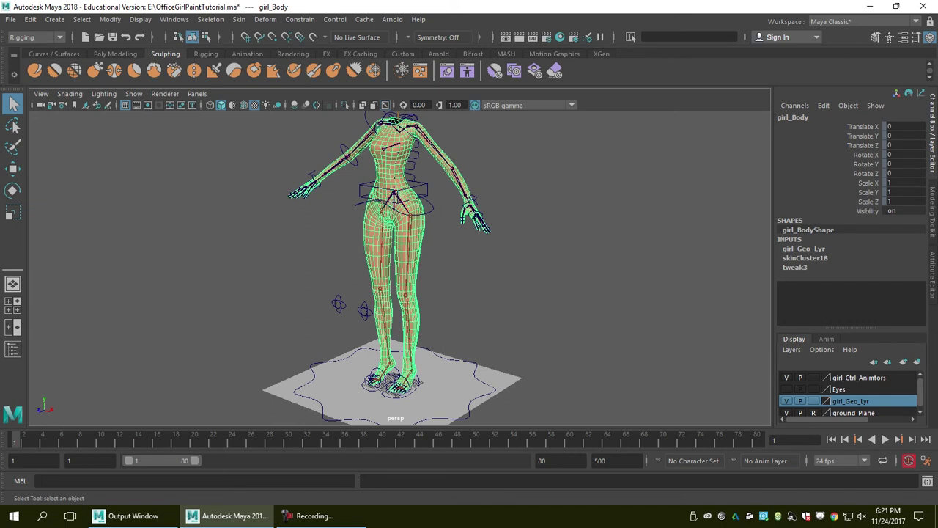
left_click_drag(396, 219, 387, 223, "alt")
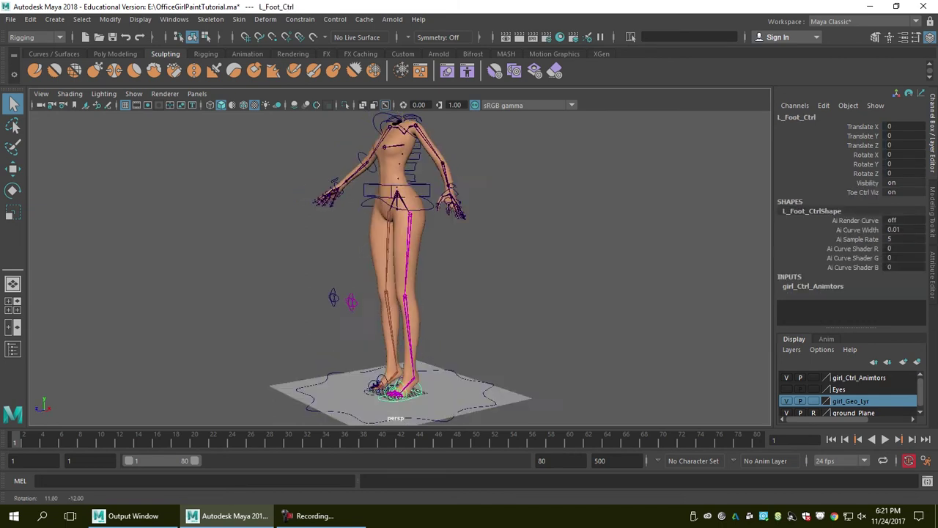
key("w")
left_click_drag(345, 308, 392, 268)
key("ctrl+z")
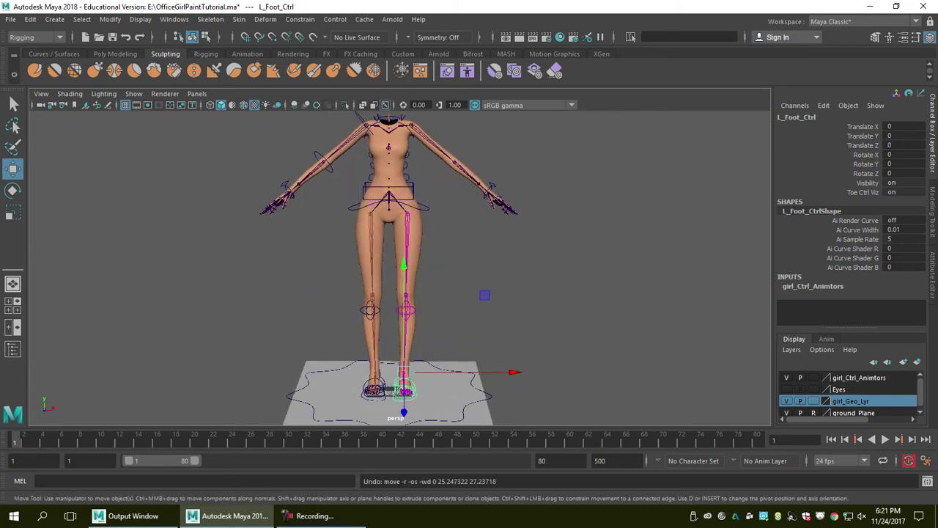
key("ctrl+z")
mouse_move(484, 296)
middle_mouse_down()
mouse_move(513, 276)
mouse_move(489, 283)
middle_mouse_up()
key("ctrl+z")
left_click_drag(489, 283, 428, 285, "alt")
Step: Try moving the right foot control to test the leg's deformation, and undo the move
left_click(366, 394)
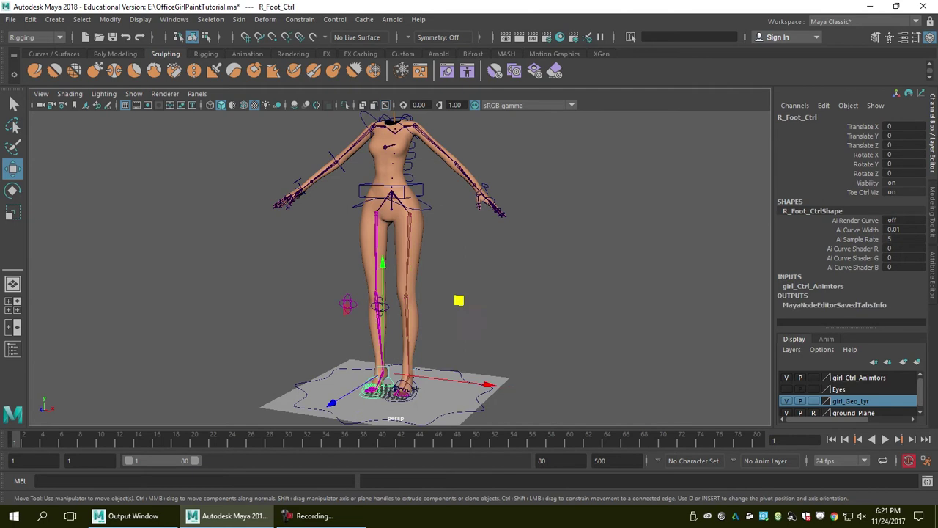
left_click_drag(374, 367, 333, 363, "alt")
left_click_drag(330, 300, 344, 266)
key("ctrl+z")
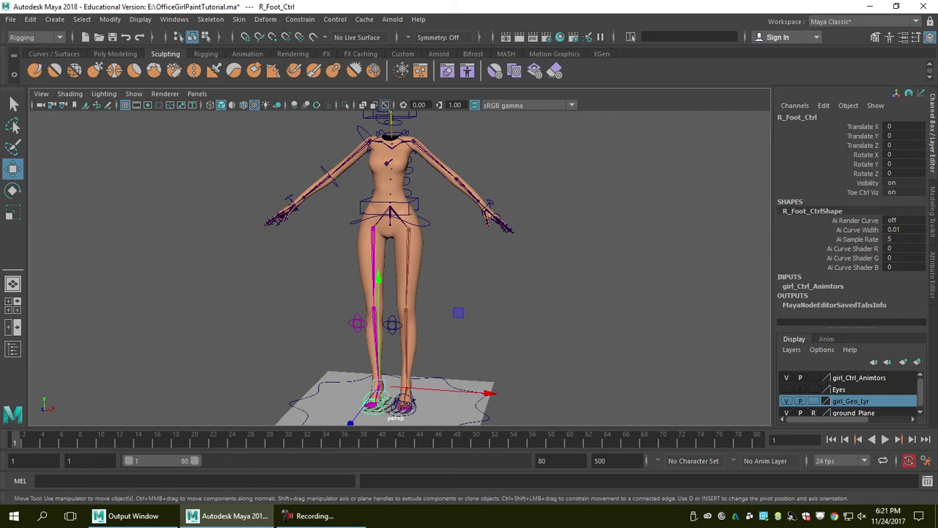
Step: Select the body mesh and open the export options for its deformer weights
left_click(360, 296)
mouse_move(361, 297)
left_mouse_down("alt")
mouse_move(315, 296)
mouse_move(353, 297)
left_mouse_up("alt")
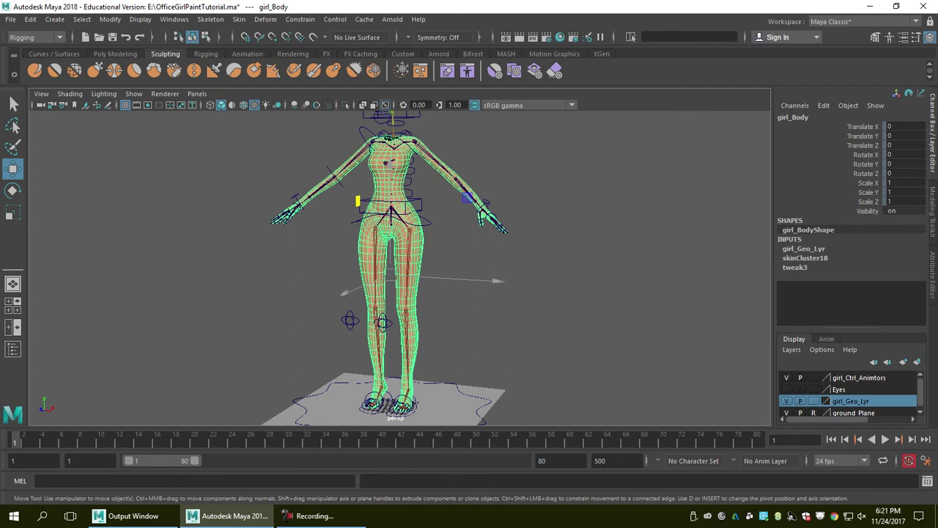
left_click_drag(381, 293, 388, 289, "alt")
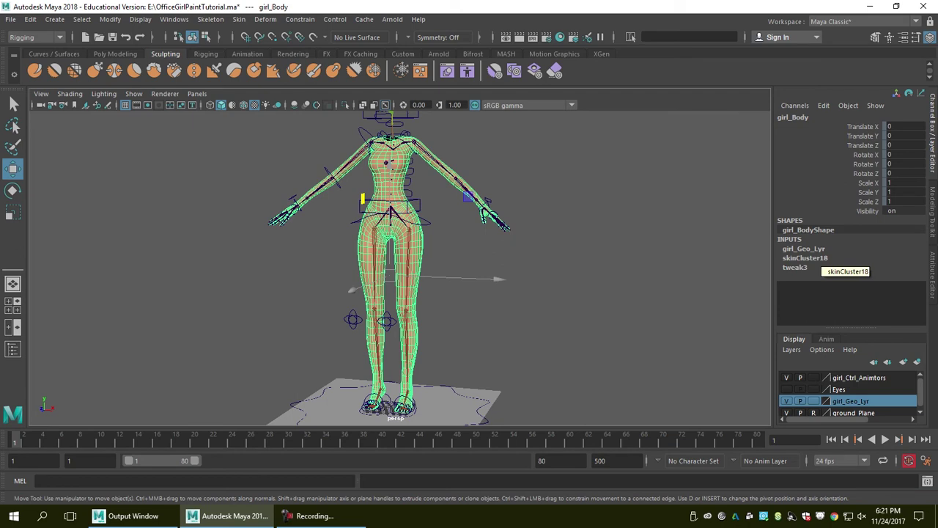
left_click_drag(484, 213, 502, 206, "alt")
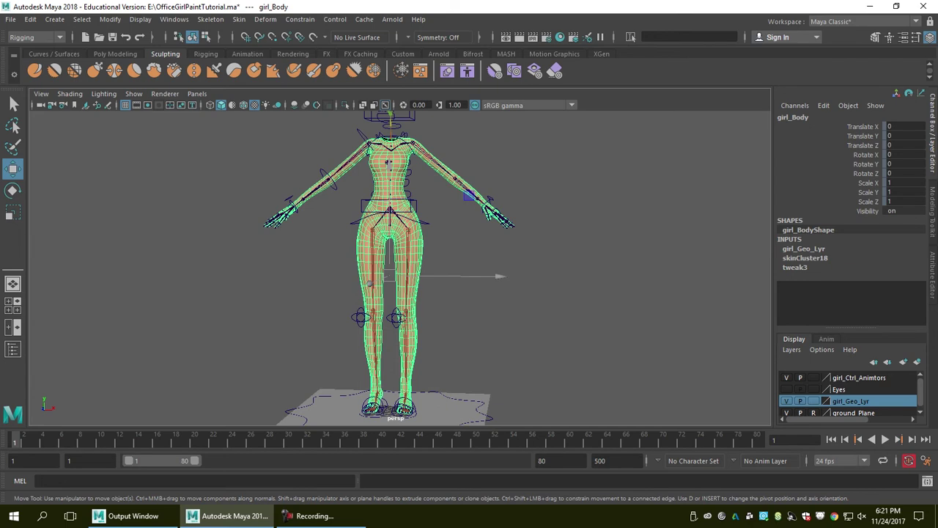
left_click(265, 19)
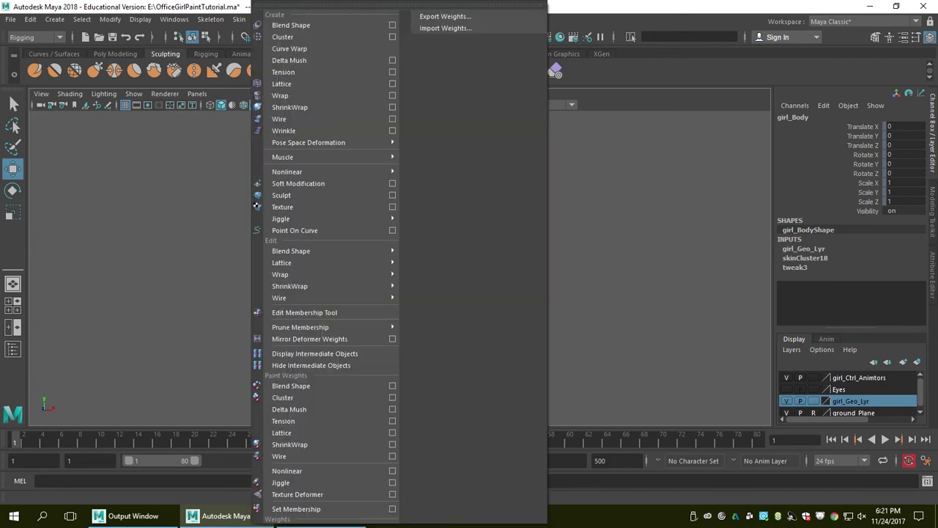
mouse_move(239, 19)
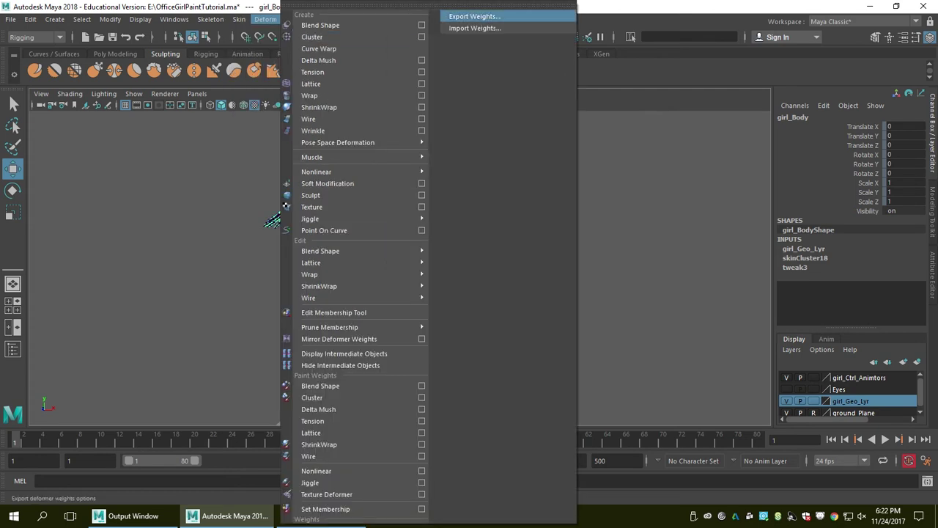
left_click(265, 20)
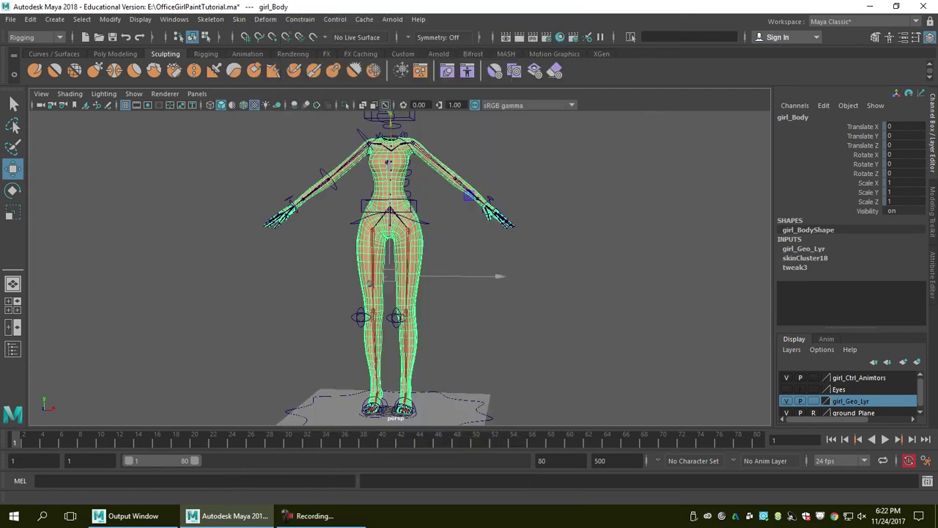
left_click(265, 19)
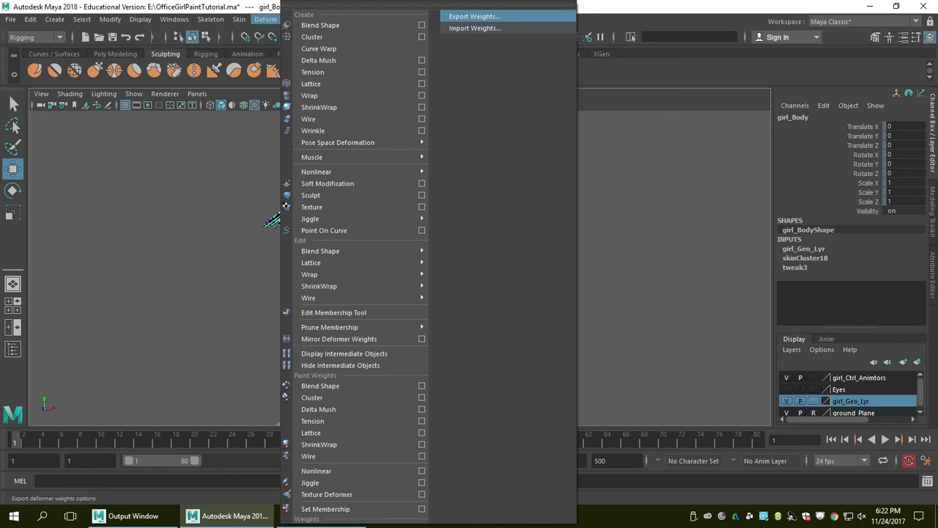
left_click(475, 16)
left_click_drag(476, 177, 262, 210)
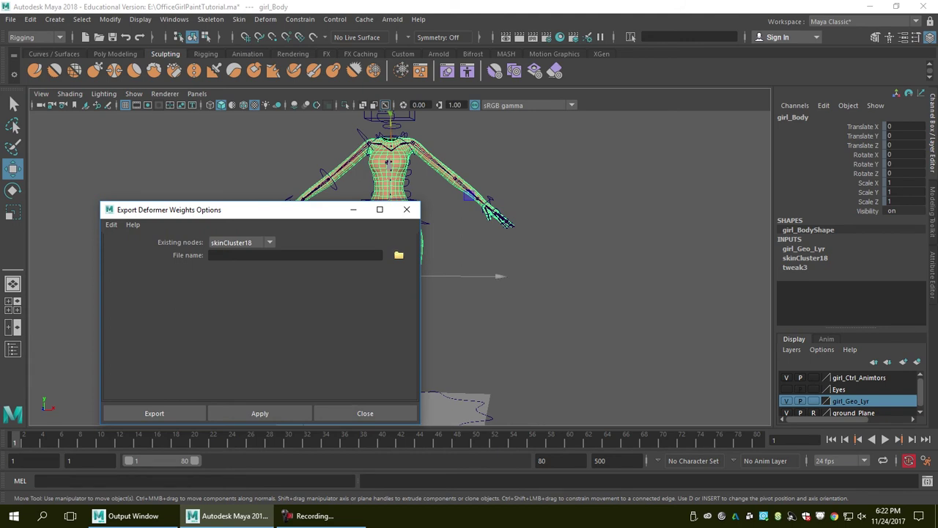
Step: Export the skinCluster18 weights to the Desktop as bodyWeight.xml
left_click(399, 255)
left_click(152, 184)
left_click(235, 444)
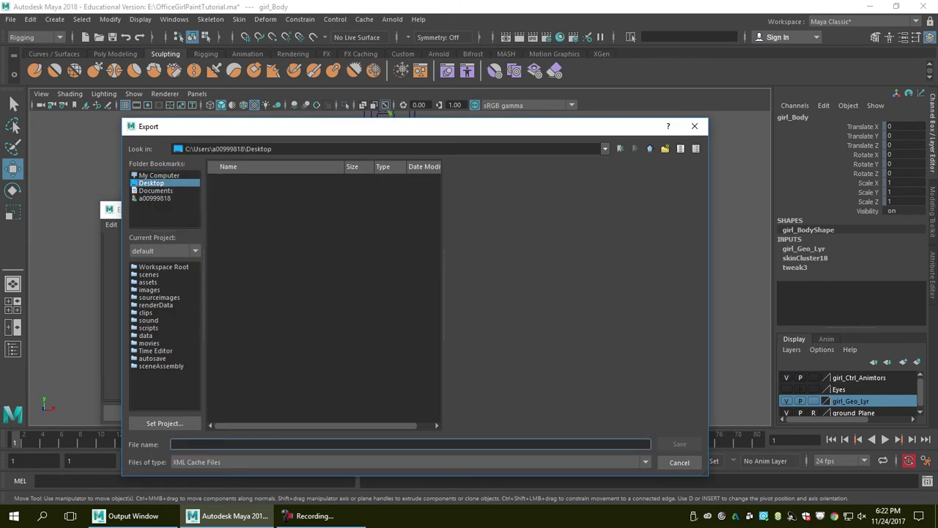
type("bodyW")
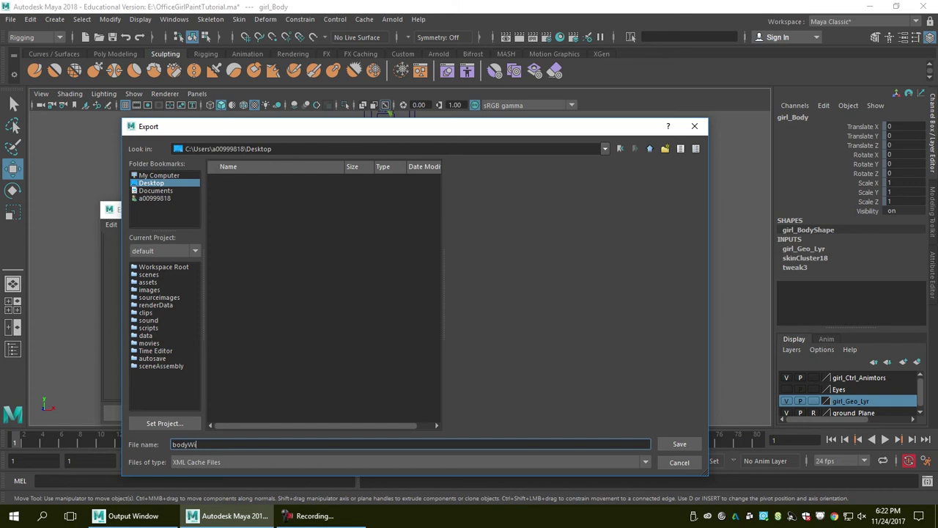
type("eight.xml")
key("Return")
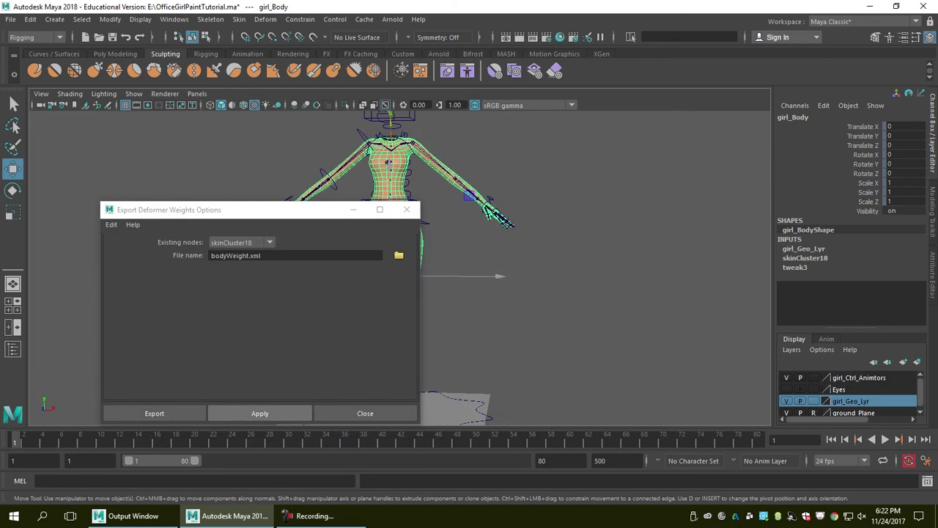
left_click(154, 413)
left_click_drag(389, 162, 365, 172, "alt")
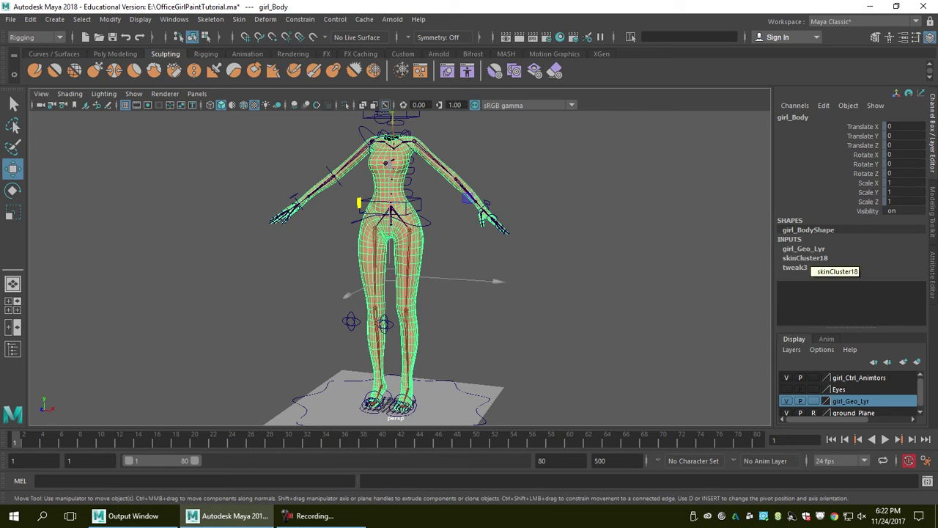
left_click(266, 19)
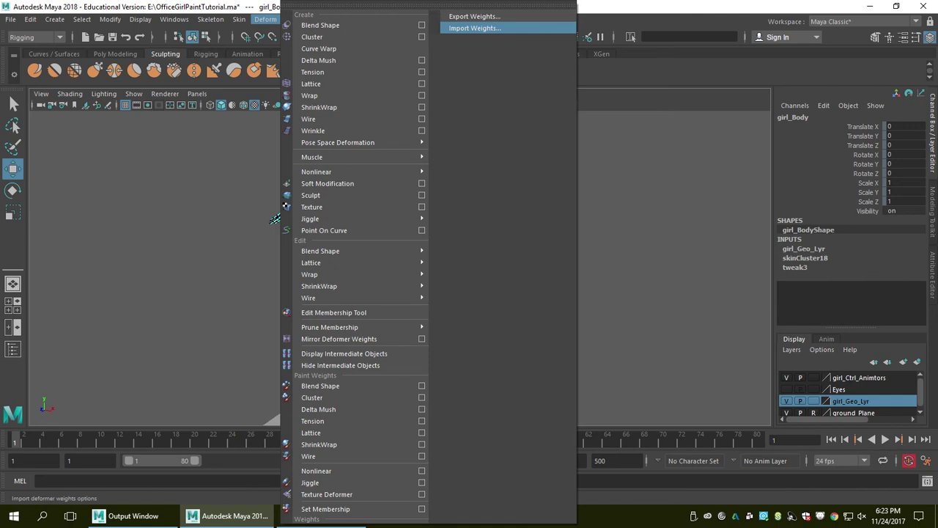
left_click(220, 176)
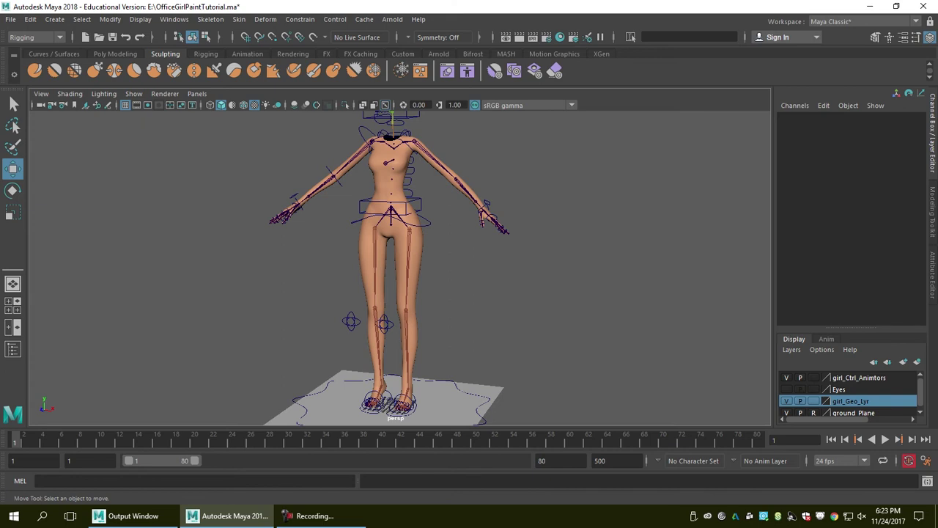
left_click(239, 19)
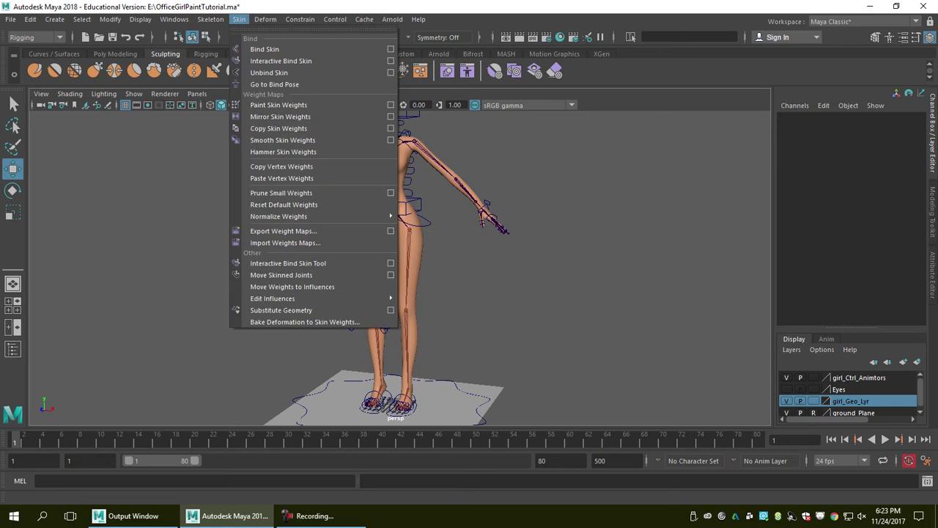
left_click(201, 158)
Step: Open the Node Editor, clear its graph and move its window clear of the character's torso
left_click(175, 19)
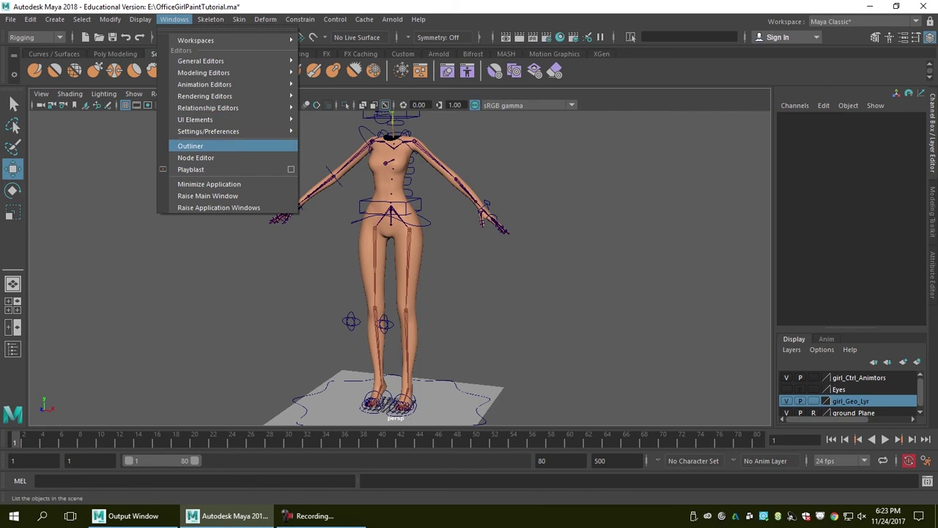
left_click(196, 157)
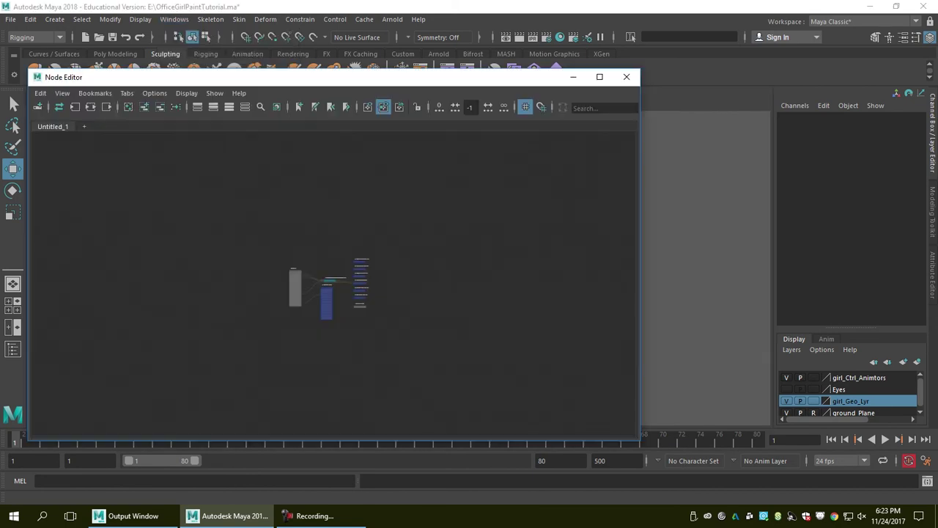
left_click(125, 107)
left_click_drag(220, 77, 187, 255)
Step: Select the body mesh and show the attributes of its skinCluster18 node
left_click(393, 179)
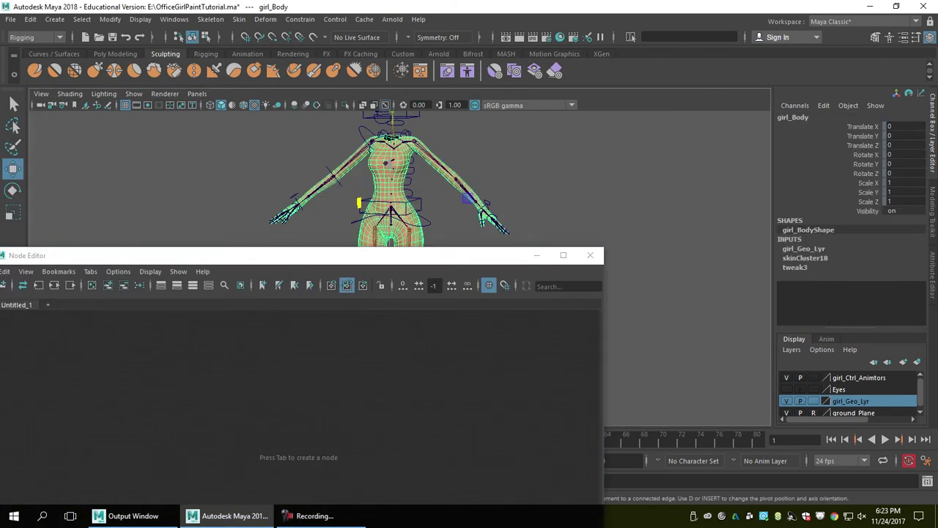
key("ctrl+a")
left_click(865, 115)
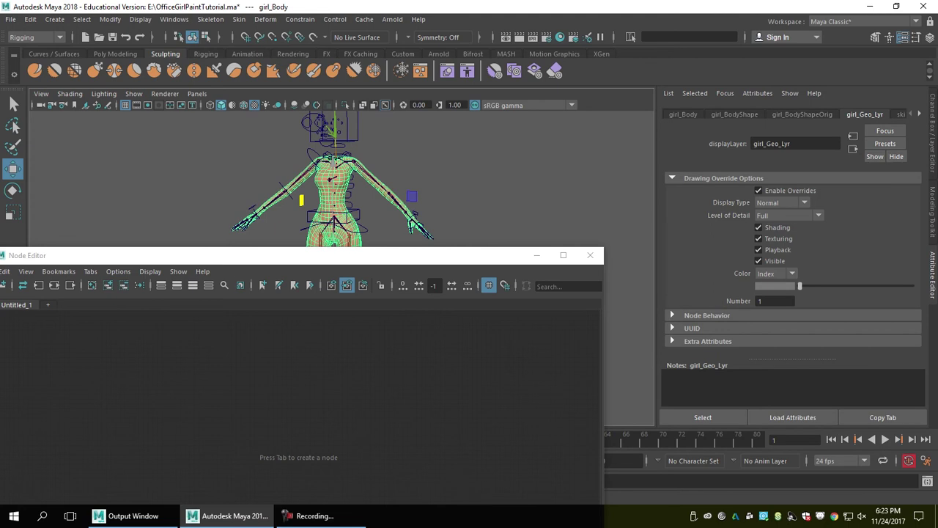
left_click(919, 114)
Step: Graph the body mesh's input and output connections in the Node Editor and look over the full joint network
left_click_drag(148, 256, 272, 104)
left_click(178, 133)
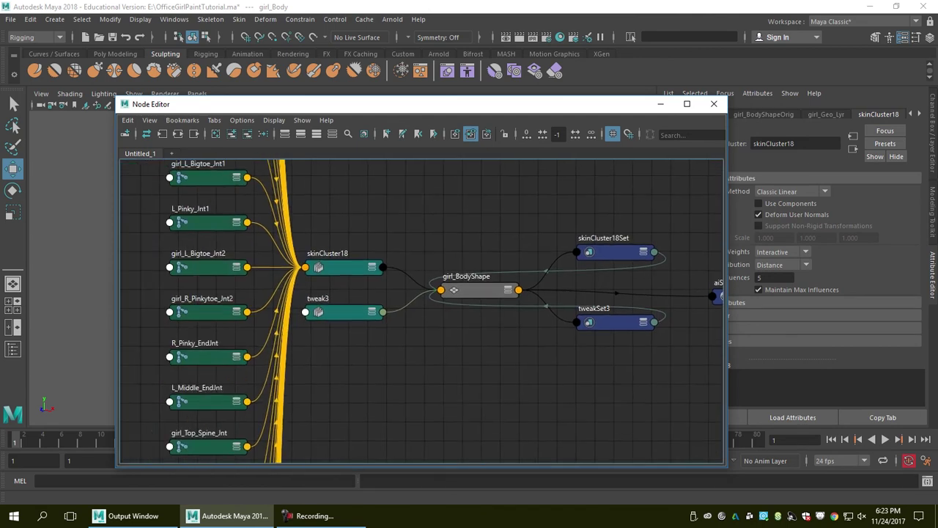
scroll(274, 234, "down", 3)
middle_click_drag(274, 234, 347, 269, "alt")
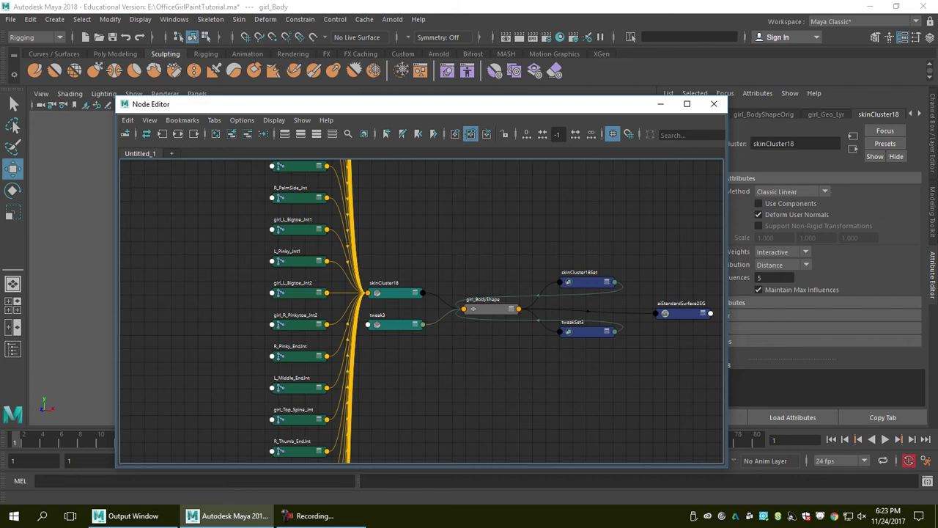
scroll(473, 295, "down", 12)
middle_click_drag(473, 295, 429, 292, "alt")
scroll(439, 290, "up", 6)
scroll(440, 289, "down", 3)
scroll(430, 287, "down", 1)
Step: Bookmark the current node graph as bodyWeight
left_click(182, 120)
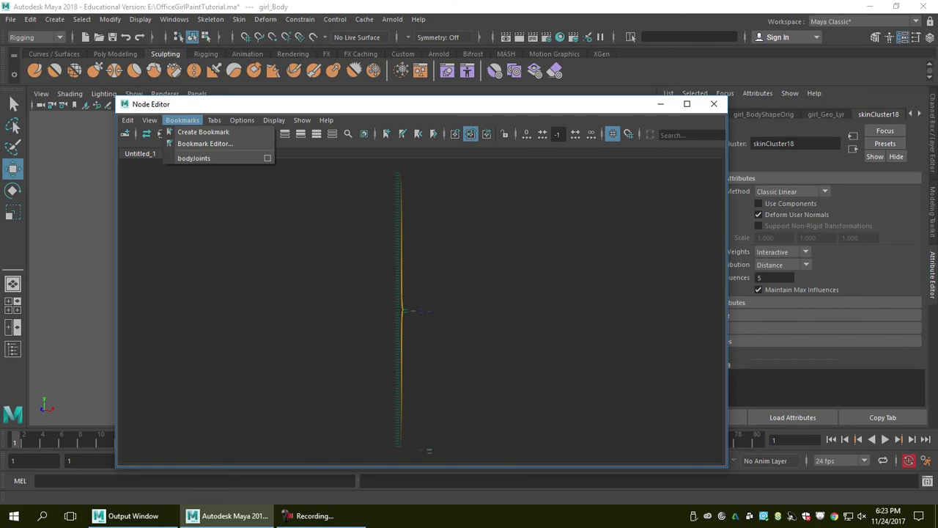
left_click(203, 131)
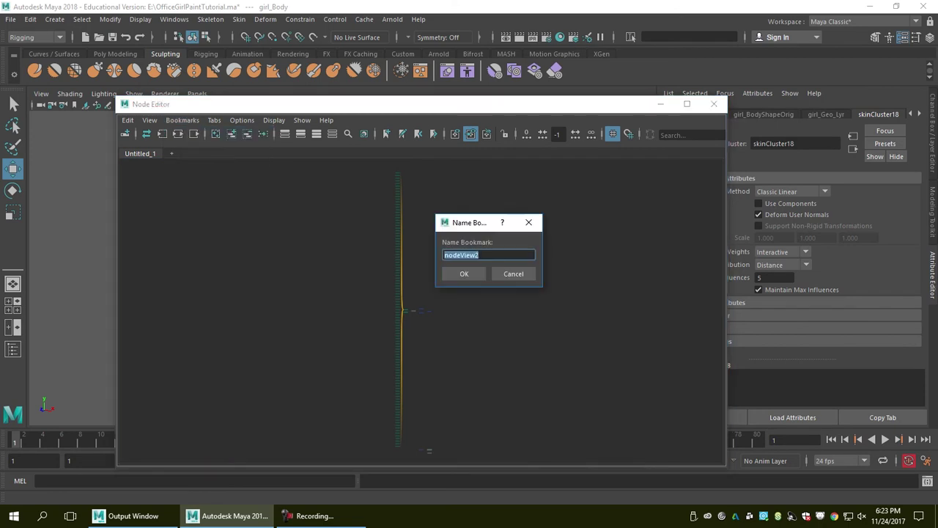
type("bodyWeight")
key("Return")
Step: Clear the node graph and reload it from the bodyWeight bookmark
left_click(216, 133)
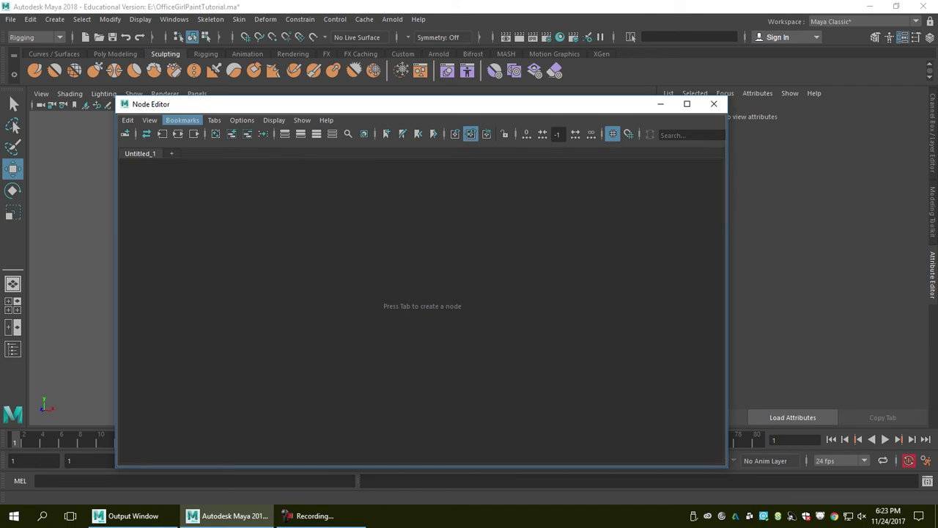
left_click(182, 120)
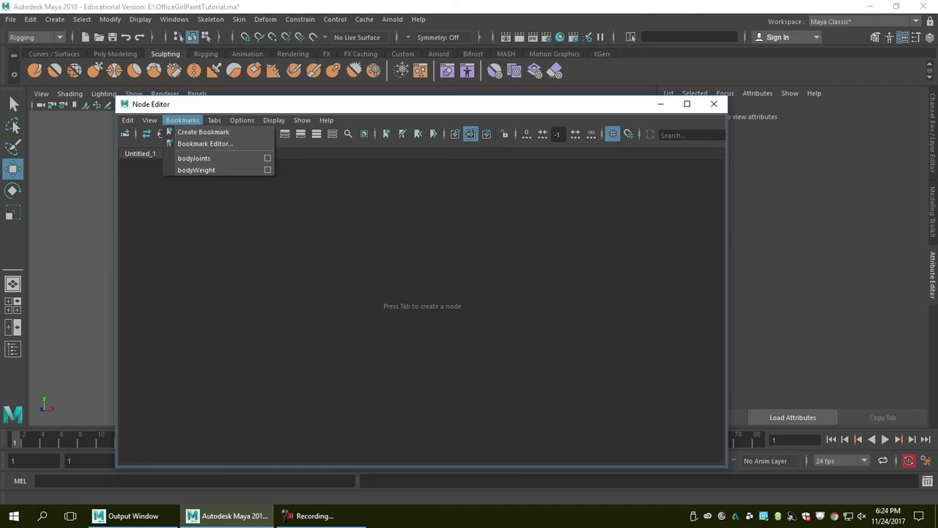
left_click(197, 170)
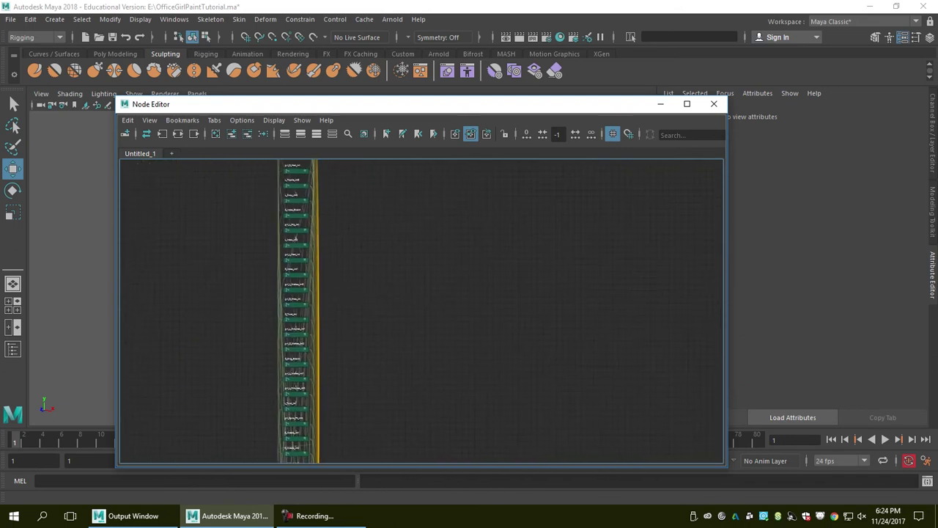
middle_click_drag(561, 442, 453, 313, "alt")
scroll(566, 313, "down", 3)
scroll(566, 310, "down", 2)
scroll(516, 308, "down", 2)
scroll(480, 306, "down", 1)
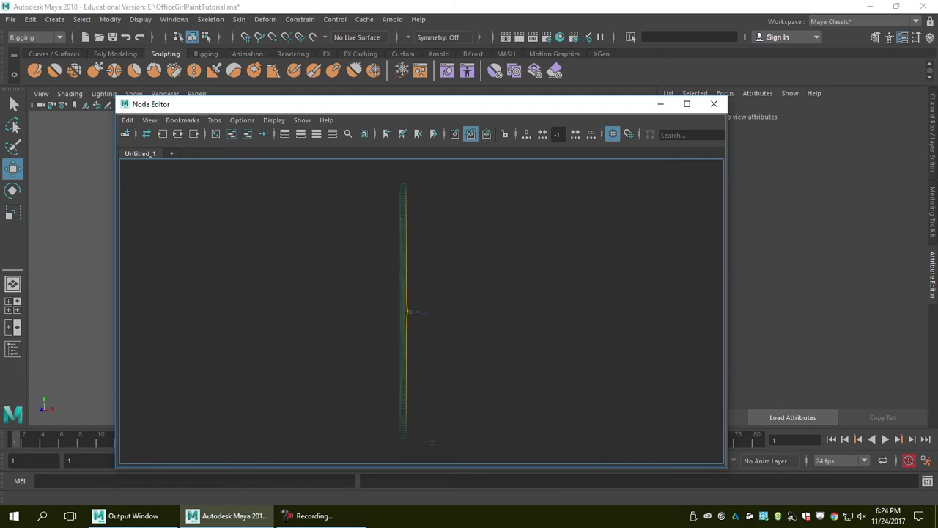
Step: Select the whole column of joint nodes in the graph and create a display layer containing them
left_click_drag(349, 169, 412, 455)
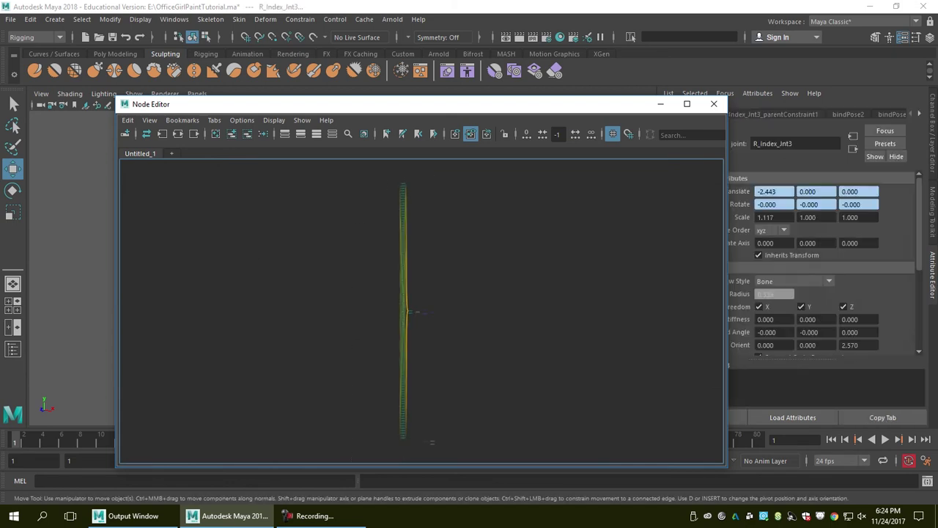
left_click(932, 134)
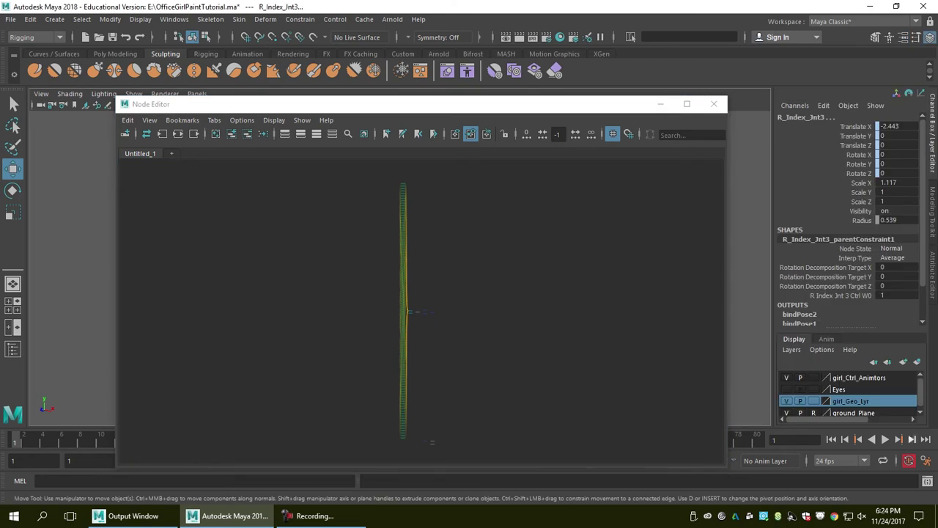
left_click(916, 361)
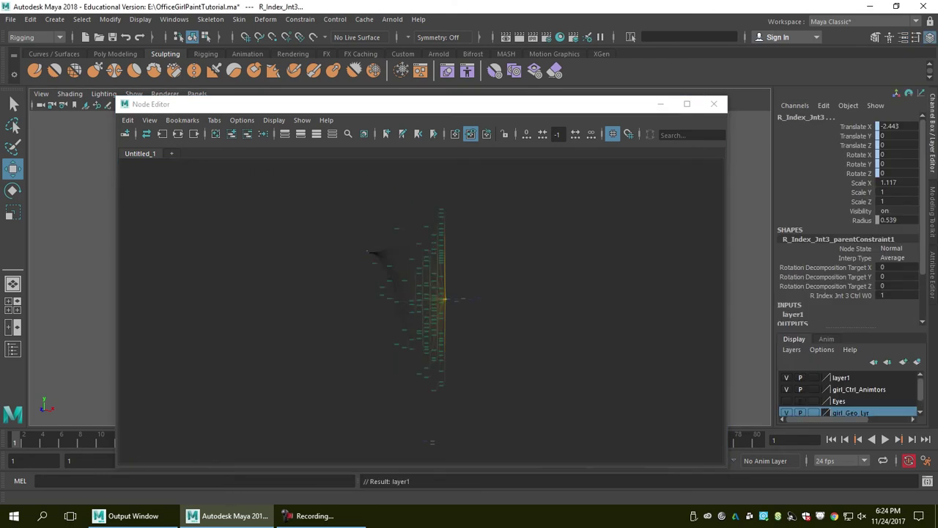
Step: Rename the new joint display layer to skinnedJoints, save it, and close the Node Editor
double_click(841, 377)
double_click(375, 196)
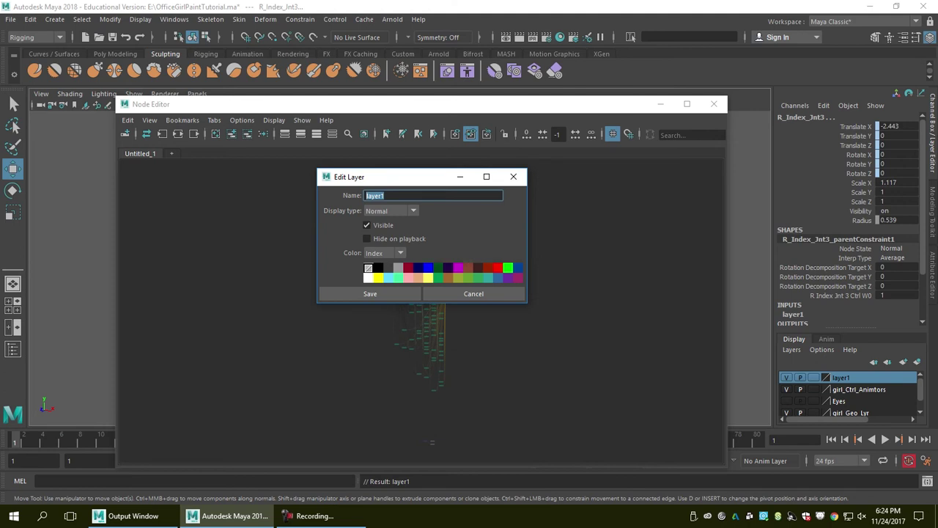
type("skinnedJointy")
left_click(371, 293)
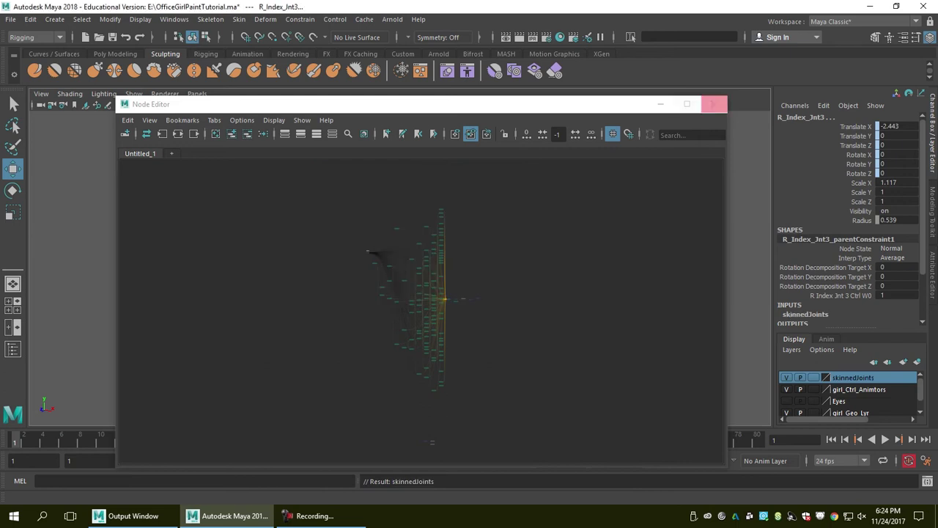
left_click(714, 103)
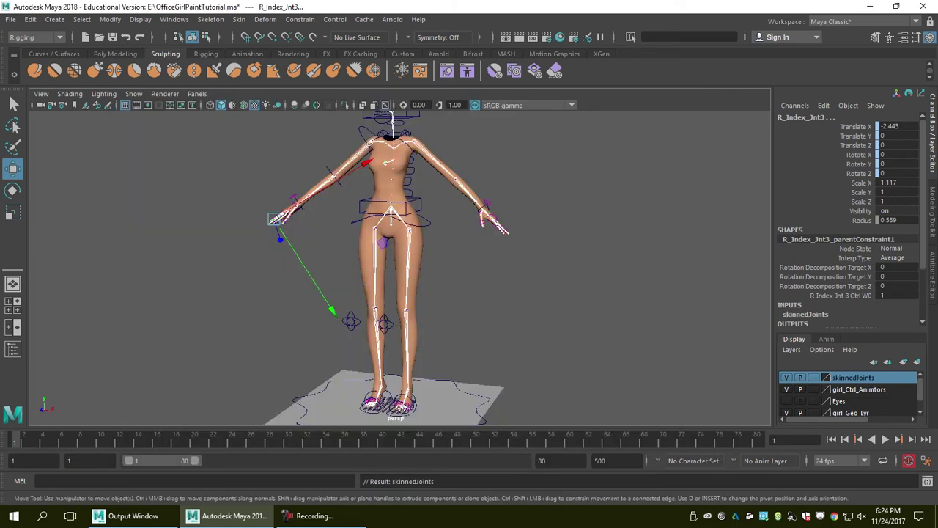
Step: Toggle the skinnedJoints layer's visibility off and on to check which joints it contains, and clear the selection
left_click_drag(395, 264, 410, 261, "alt")
left_click(786, 378)
left_click(786, 377)
left_click(786, 378)
left_click(786, 378)
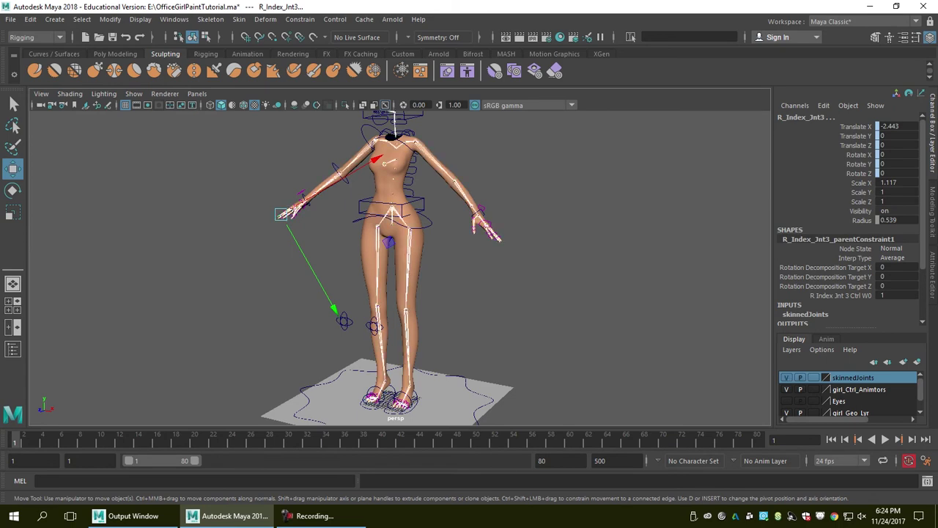
left_click(557, 293)
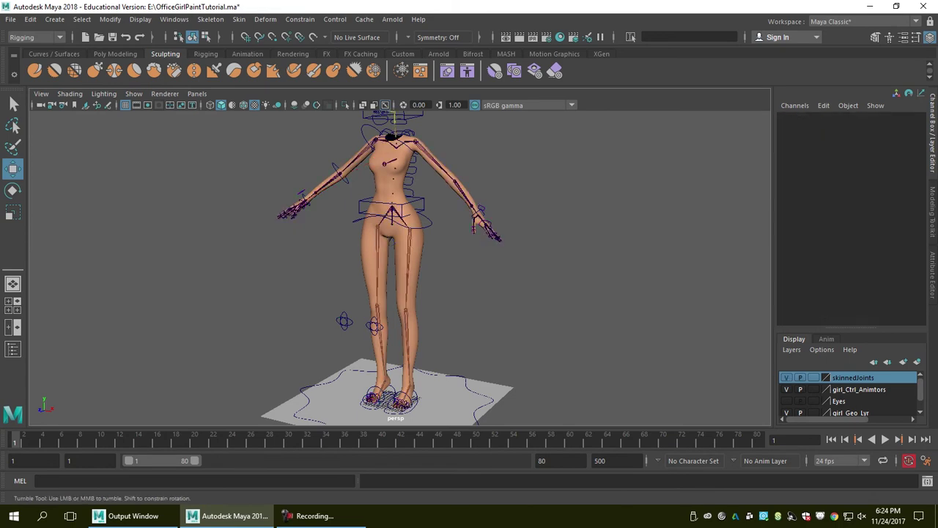
left_click_drag(557, 293, 590, 292, "alt")
Step: Select the body mesh and save the scene to the Desktop as OfficeGirlPaintTutorial01.ma, accepting the student version notice
left_click(388, 163)
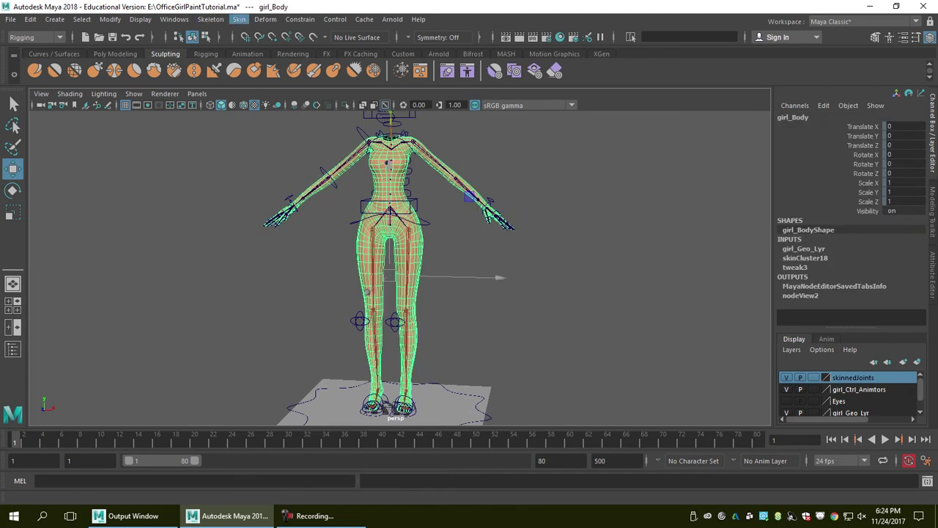
key("ctrl+shift+s")
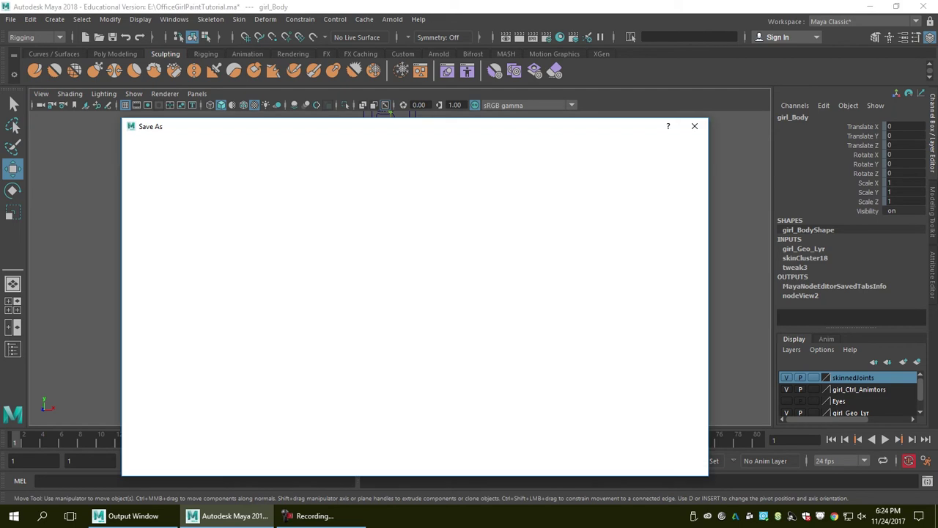
left_click(152, 183)
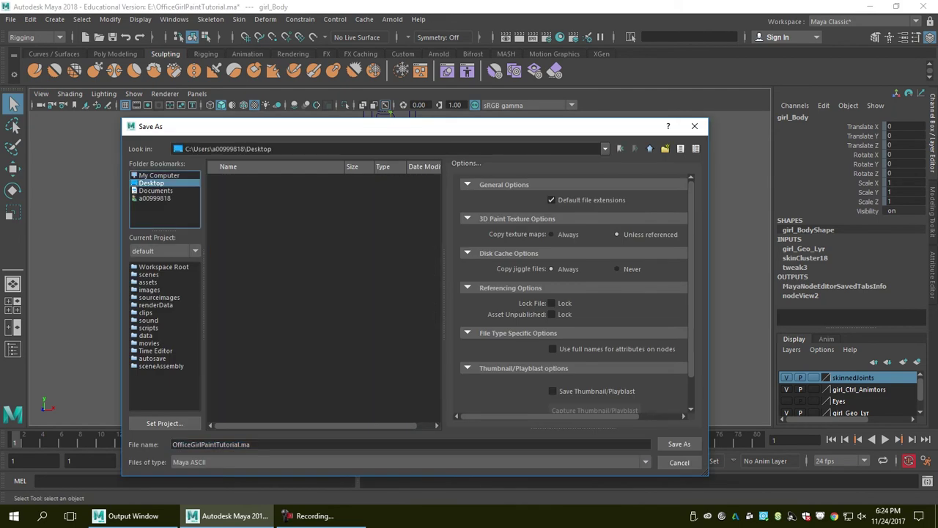
left_click(240, 444)
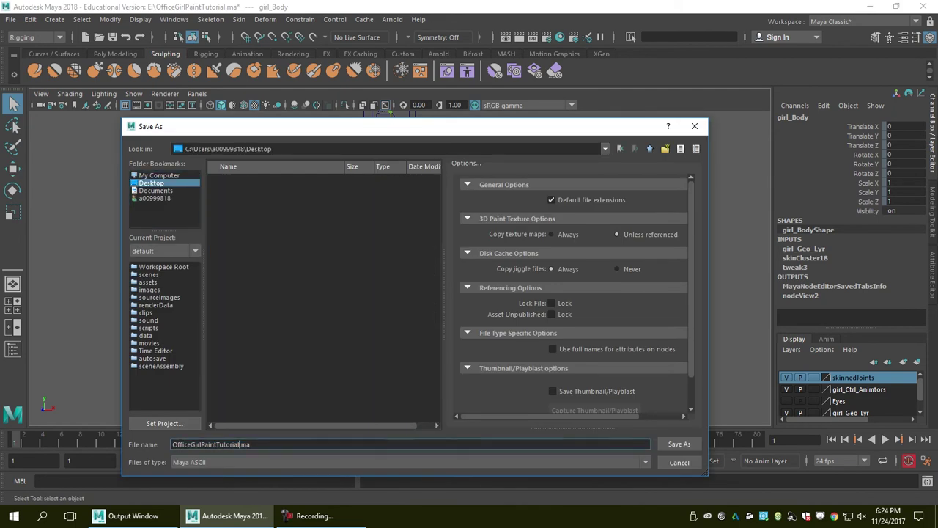
type("01")
key("Return")
left_click(443, 268)
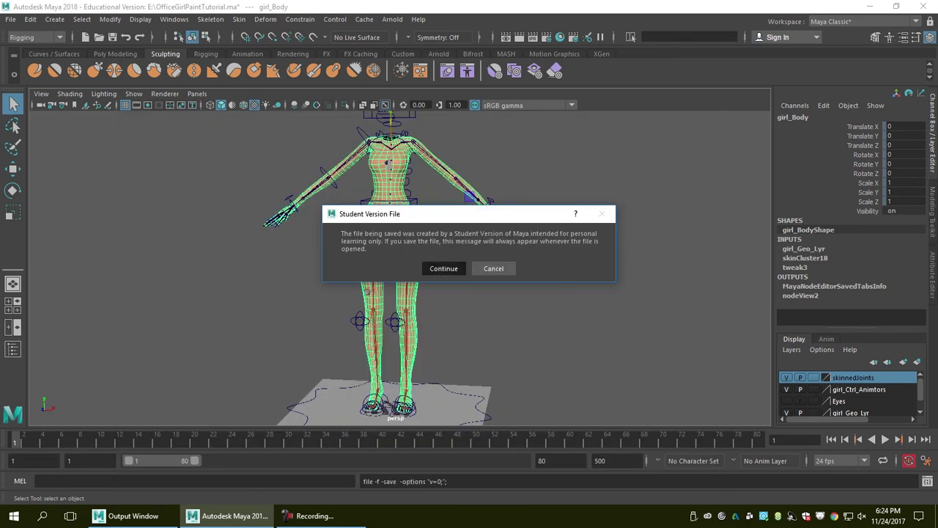
Step: Unbind the skin from the body mesh with history set to Delete history and joint colors removed
left_click_drag(444, 268, 433, 268, "alt")
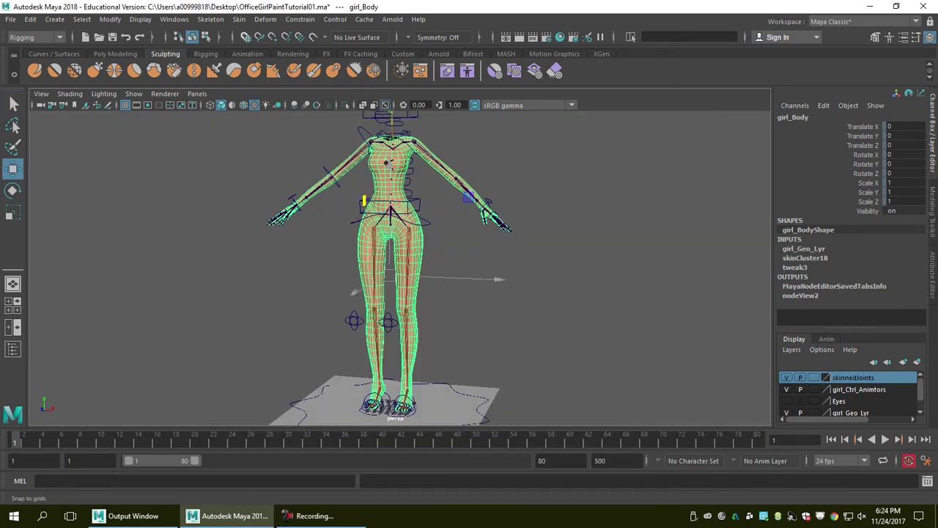
left_click_drag(315, 220, 326, 217, "alt")
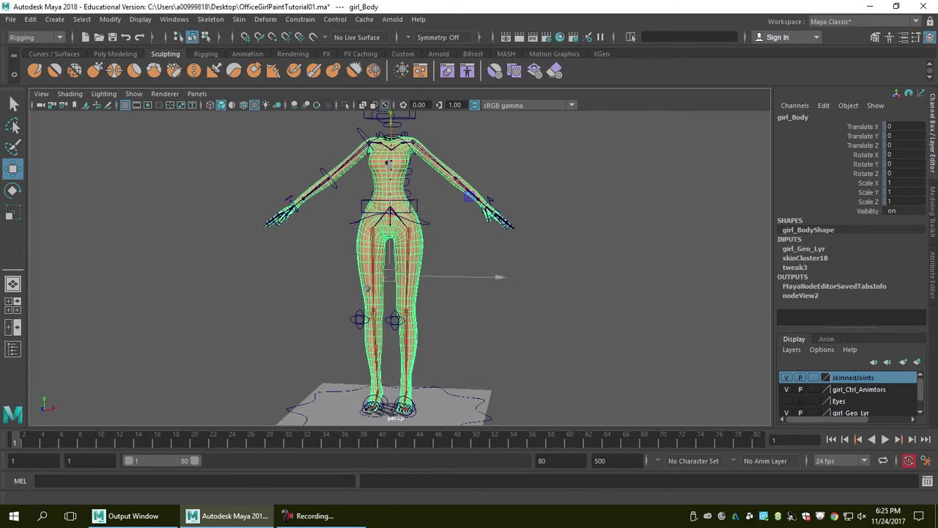
left_click(239, 19)
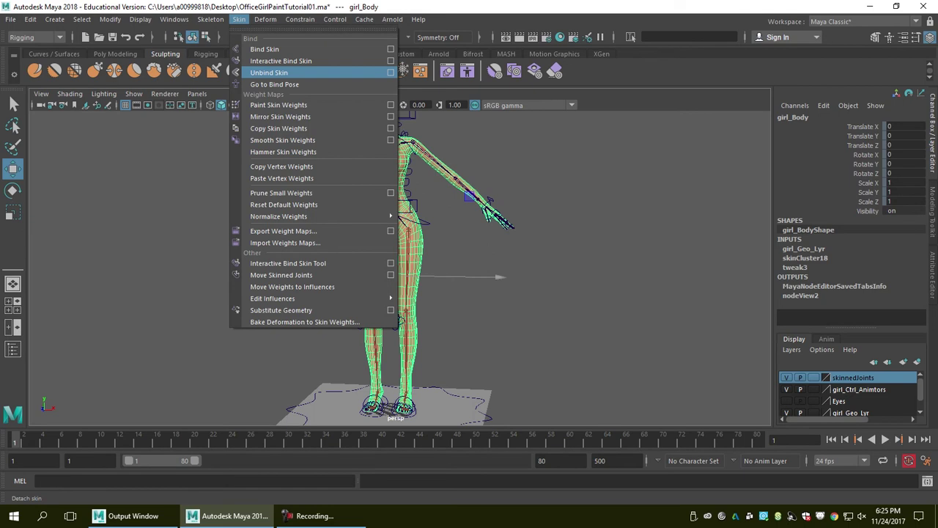
left_click(390, 72)
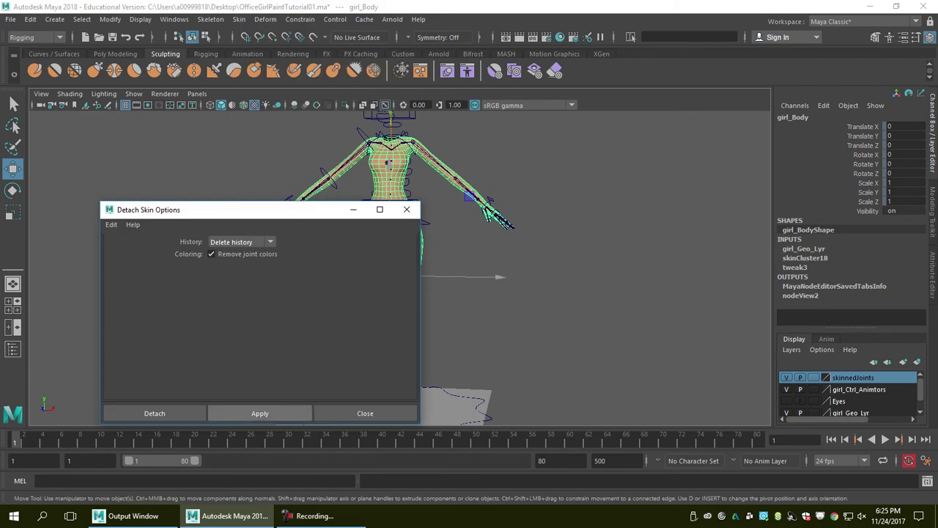
left_click(260, 413)
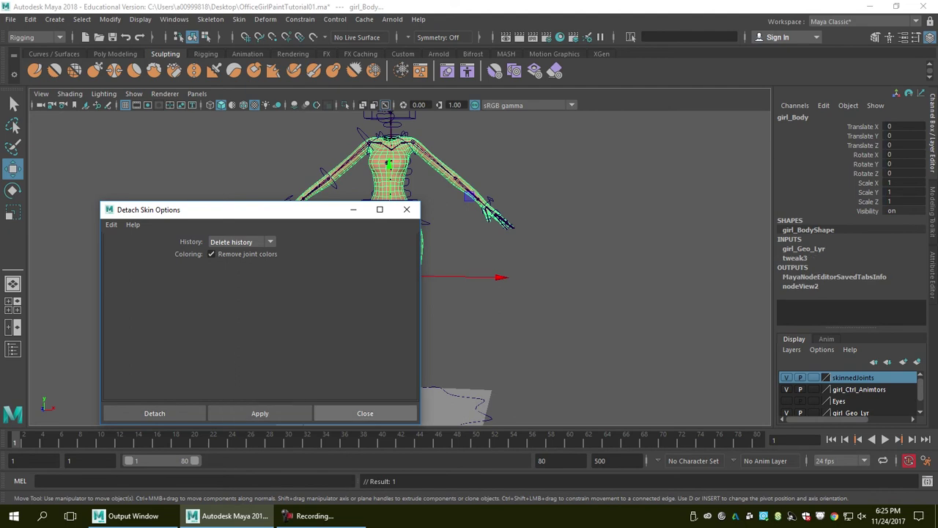
left_click(365, 412)
Step: Test the unbound body by moving a foot control upward, and undo the move
left_click_drag(365, 345, 326, 346, "alt")
middle_click_drag(325, 346, 324, 313, "alt")
left_click(414, 367)
left_click_drag(360, 293, 422, 189)
key("ctrl+z")
middle_click_drag(422, 189, 422, 260, "alt")
left_click_drag(422, 260, 412, 243, "alt")
left_click(464, 235)
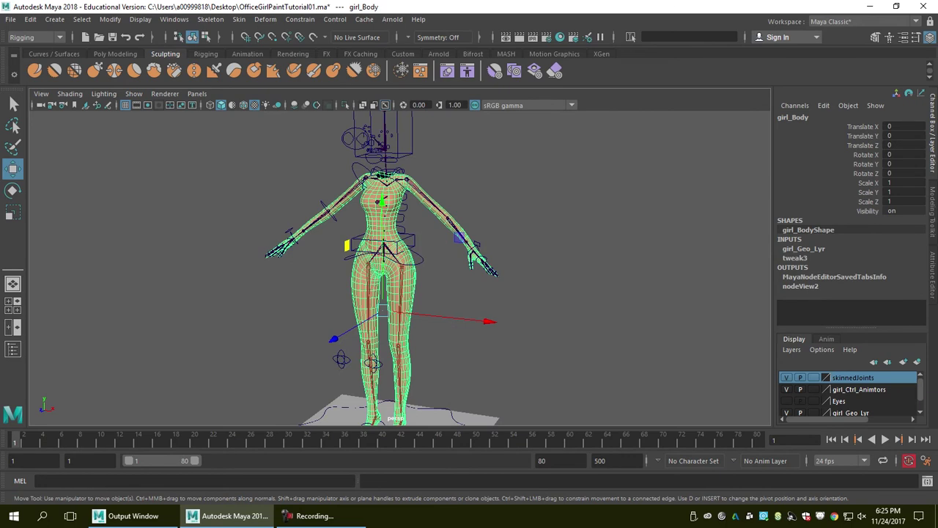
scroll(411, 242, "down", 1)
middle_click_drag(412, 243, 397, 197, "alt")
left_click_drag(396, 198, 431, 195, "alt")
left_click(476, 183)
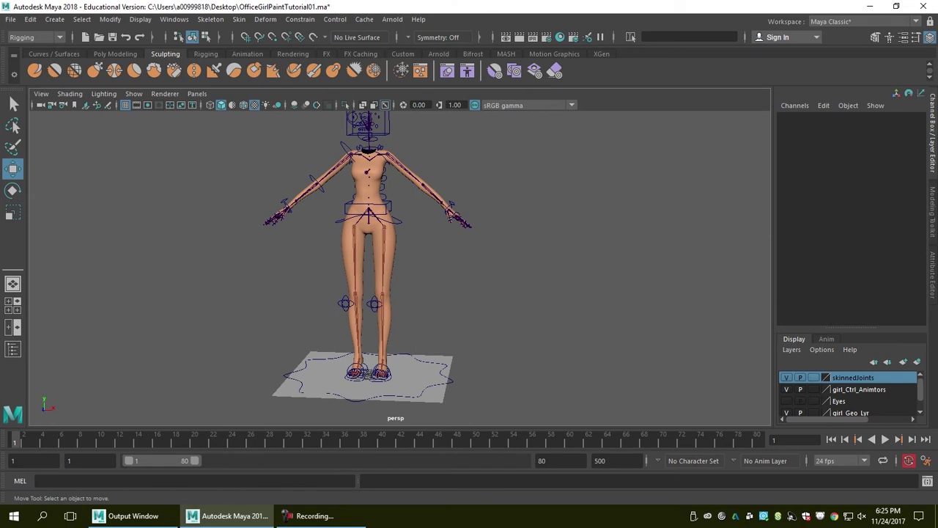
scroll(399, 269, "up", 2)
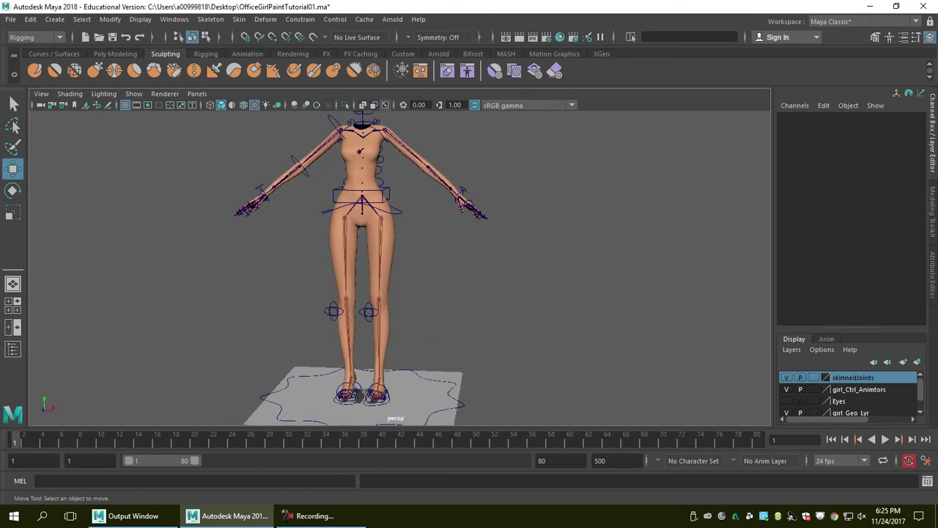
left_click_drag(399, 268, 383, 265, "alt")
middle_click_drag(383, 265, 390, 279, "alt")
left_click_drag(390, 278, 397, 279, "alt")
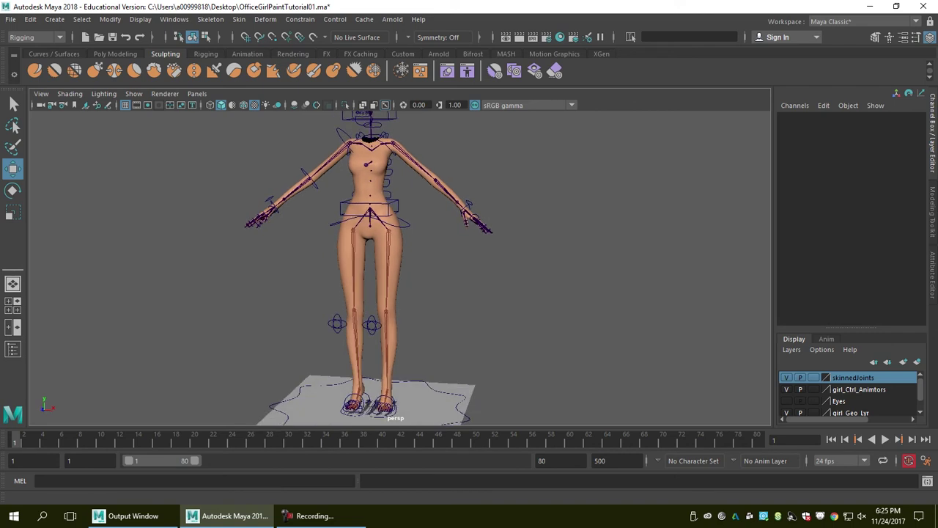
Step: Select all objects in the skinnedJoints layer and add the body mesh to the selection
left_click(864, 389)
left_click(864, 378)
right_click(819, 378)
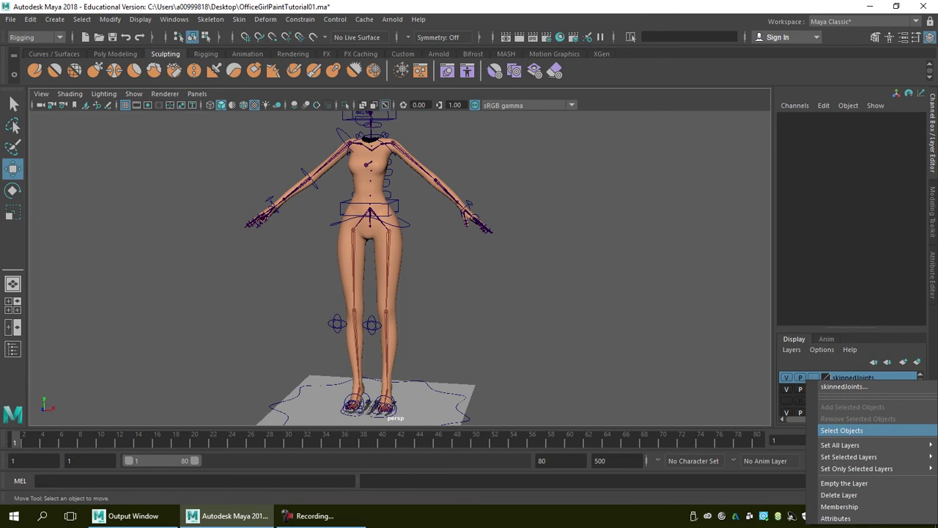
left_click(842, 430)
left_click(393, 253, "shift")
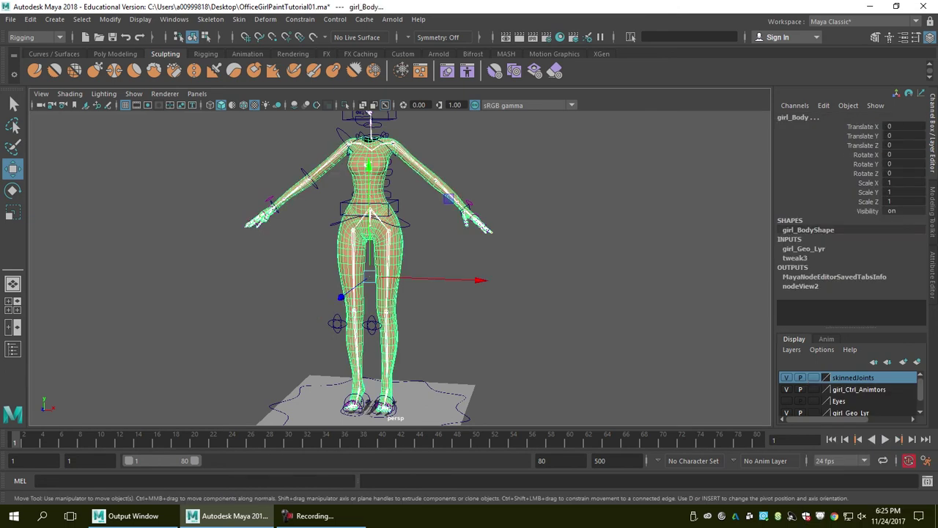
Step: Bind the body mesh to the joints with Bind Skin set to Selected joints, and close the options
left_click(239, 20)
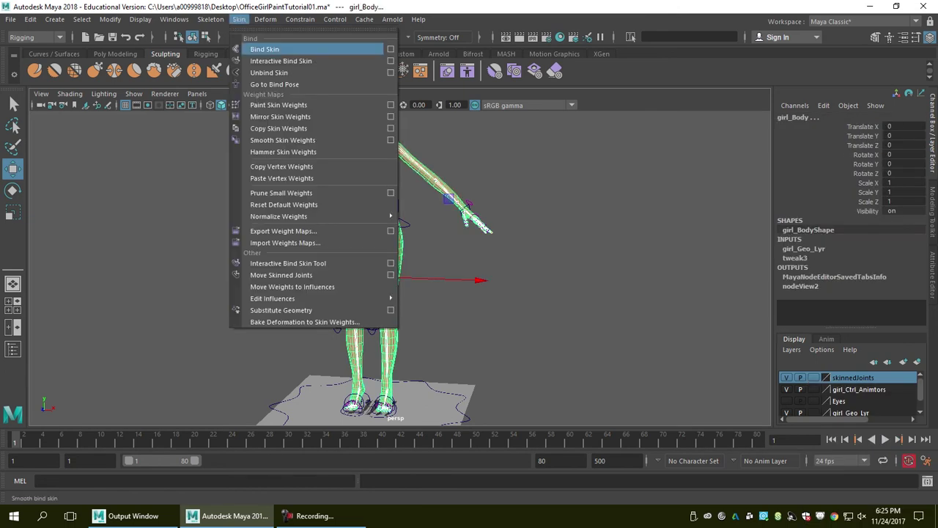
left_click(391, 49)
left_click_drag(245, 210, 311, 165)
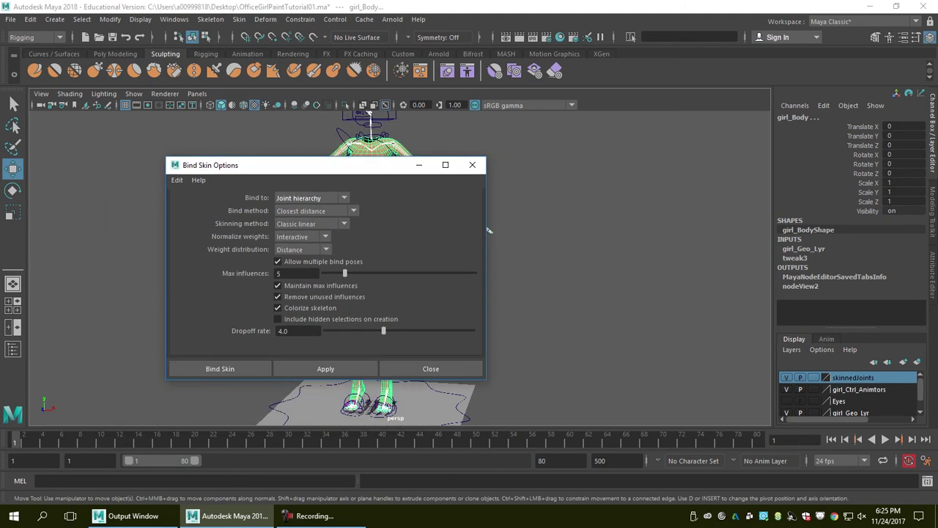
left_click(313, 198)
left_click(313, 222)
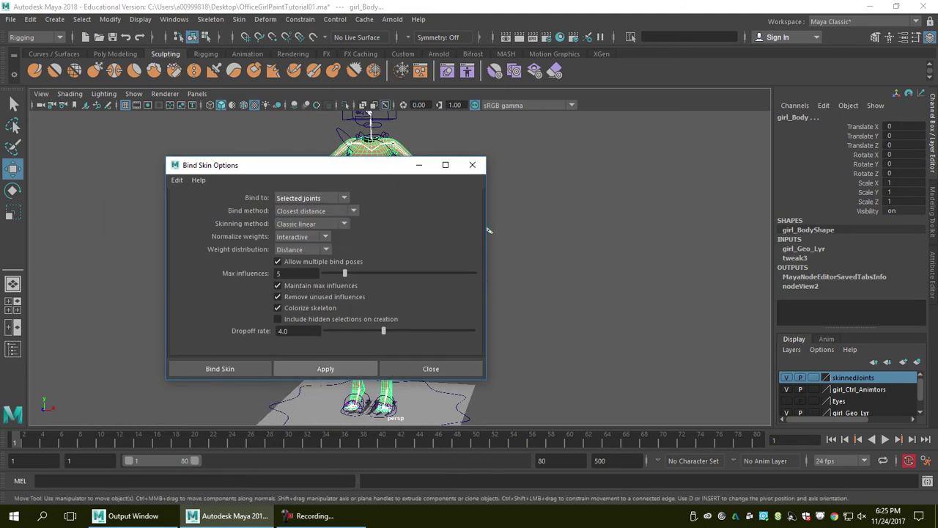
left_click(489, 230)
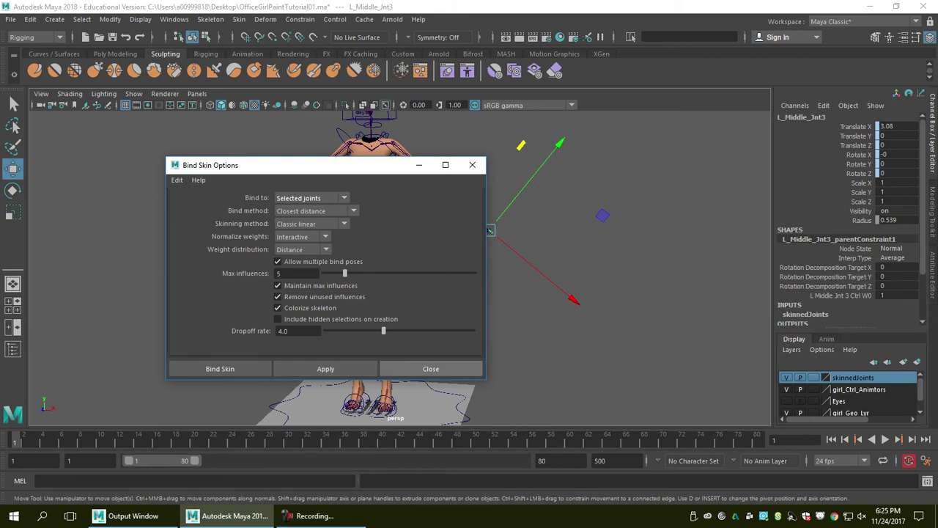
left_click(431, 368)
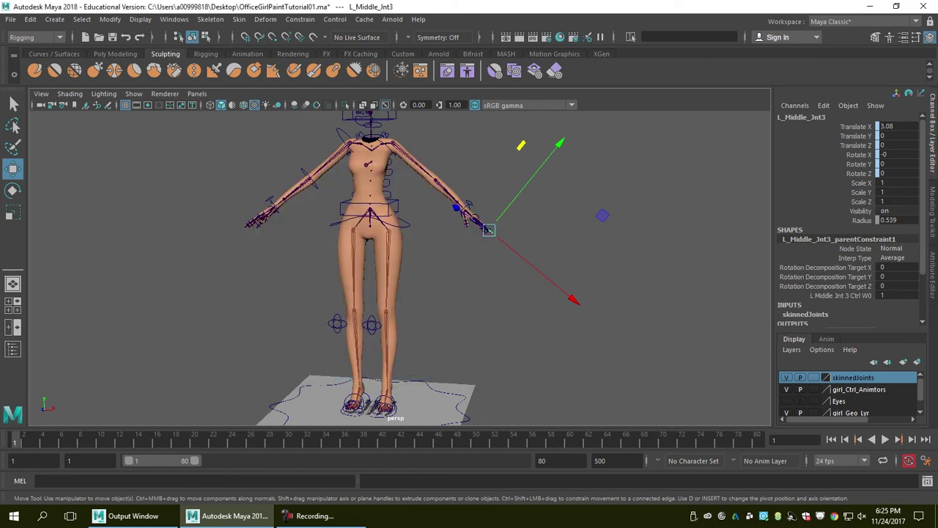
Step: Test the new skin binding by raising the left foot control, and undo the move
left_click_drag(431, 315, 385, 330, "alt")
mouse_move(494, 162)
left_mouse_down("alt")
mouse_move(504, 151)
mouse_move(495, 151)
left_mouse_up("alt")
left_click(504, 151)
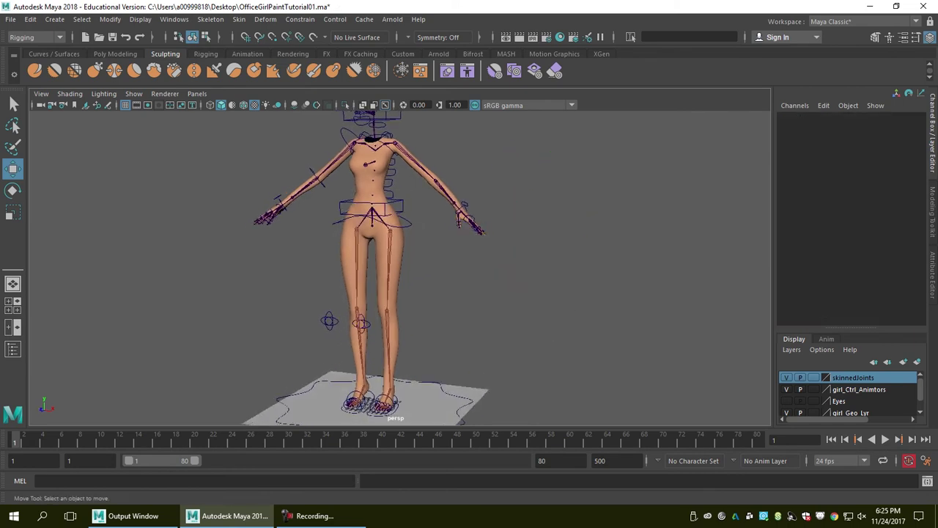
left_click(398, 403)
left_click_drag(357, 329, 359, 250)
key("ctrl+z")
mouse_move(463, 261)
left_mouse_down("alt")
mouse_move(482, 253)
mouse_move(484, 266)
mouse_move(471, 259)
left_mouse_up("alt")
left_click(482, 253)
scroll(481, 258, "down", 1)
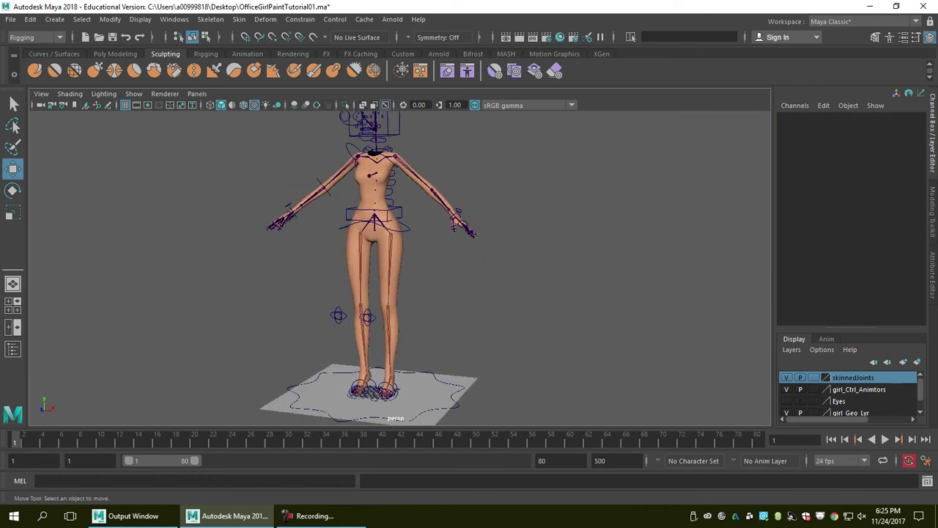
Step: Select the body mesh and open the import options for deformer weights, moving the dialog clear of the character
left_click(395, 258)
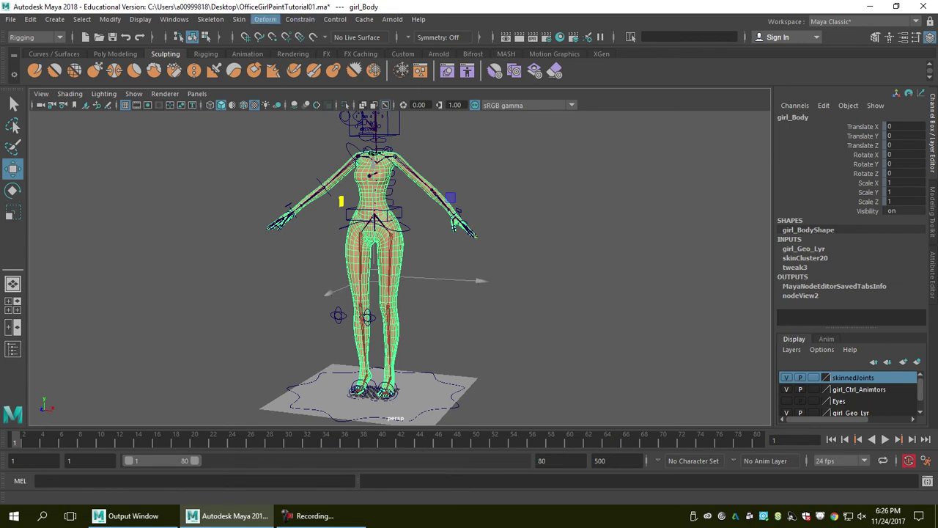
left_click(266, 19)
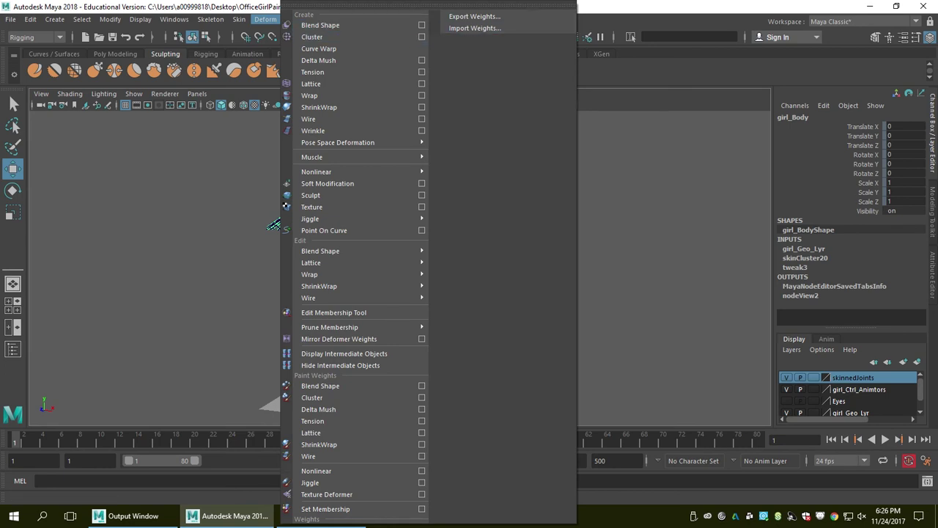
left_click(475, 28)
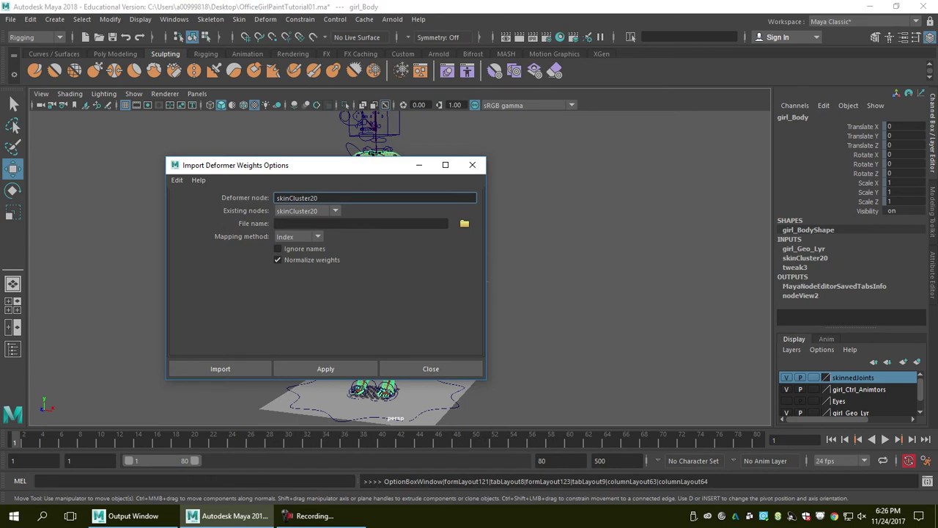
left_click_drag(330, 165, 176, 209)
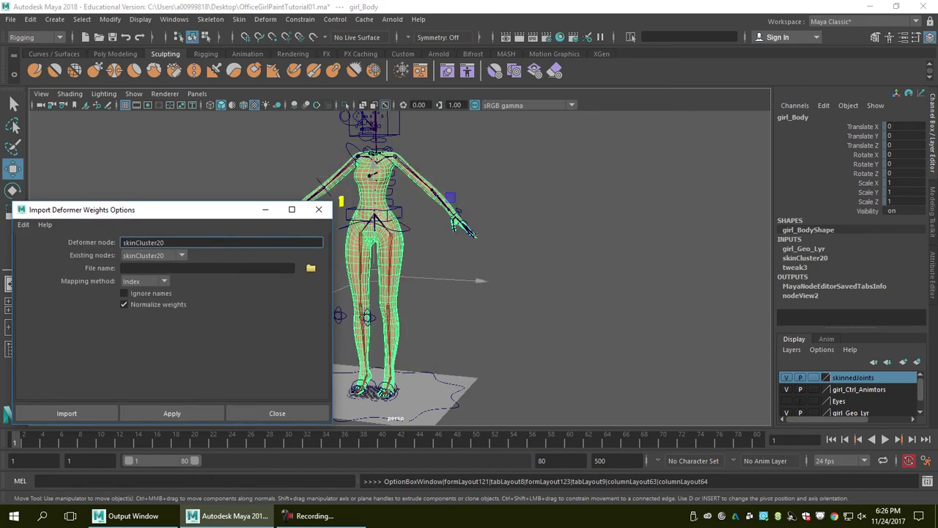
left_click_drag(410, 241, 431, 236, "alt")
middle_click_drag(431, 236, 491, 230, "alt")
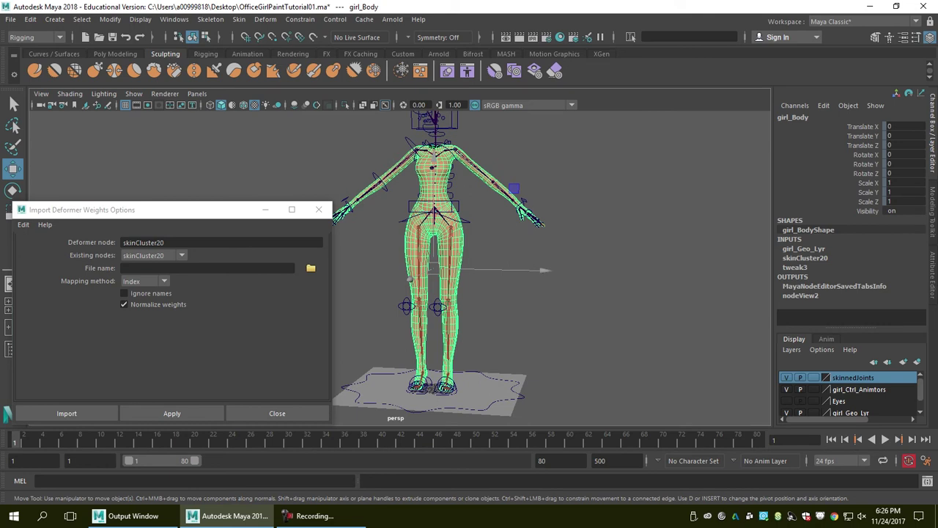
left_click_drag(176, 209, 225, 165)
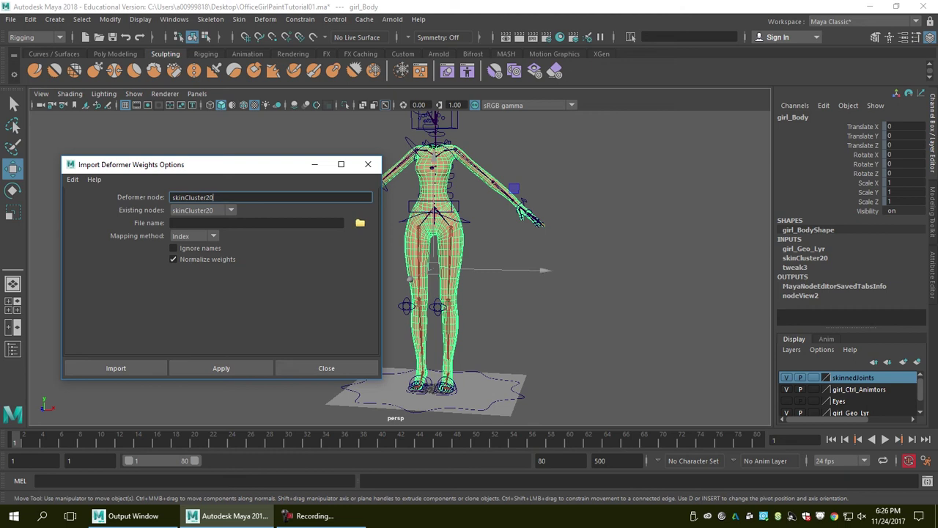
Step: Import bodyWeight.xml from the Desktop into the body's skinCluster20 with Index mapping and normalized weights, and close the options
left_click(360, 222)
left_click(151, 183)
left_click(236, 179)
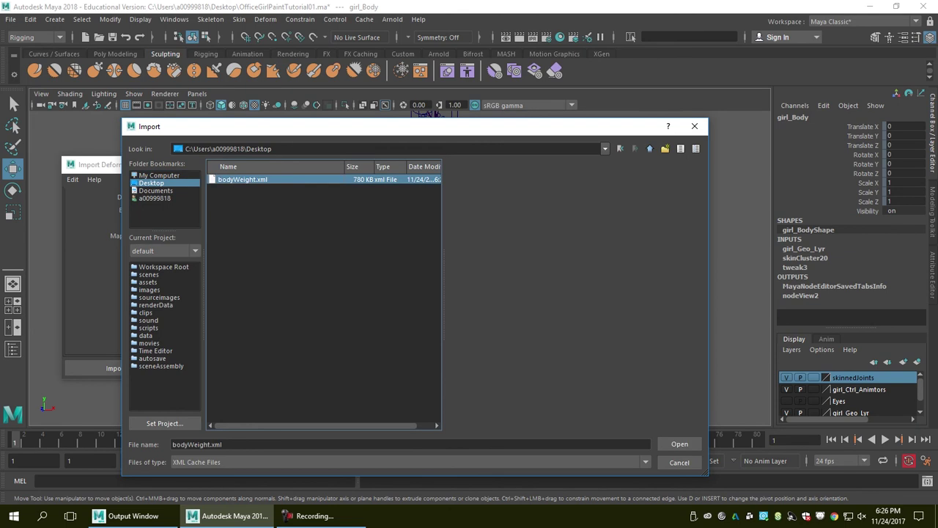
left_click(679, 444)
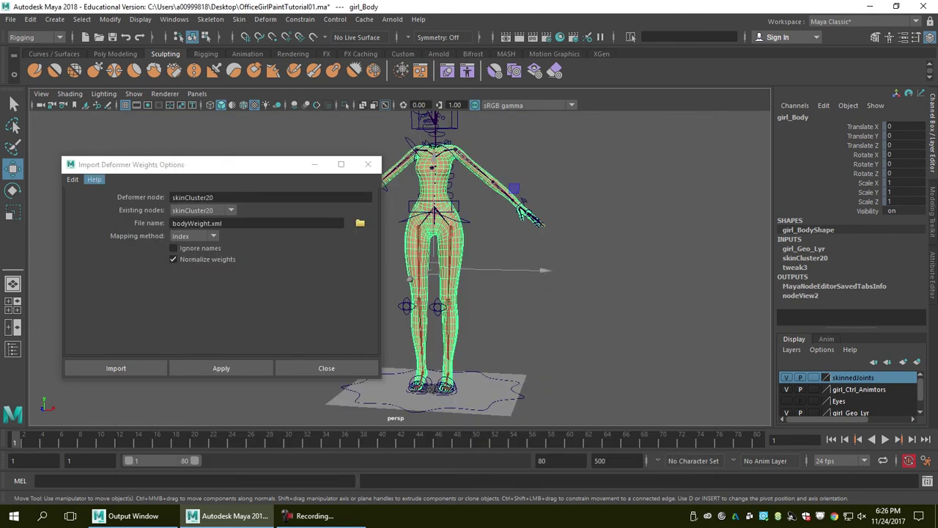
left_click(73, 179)
left_click(100, 203)
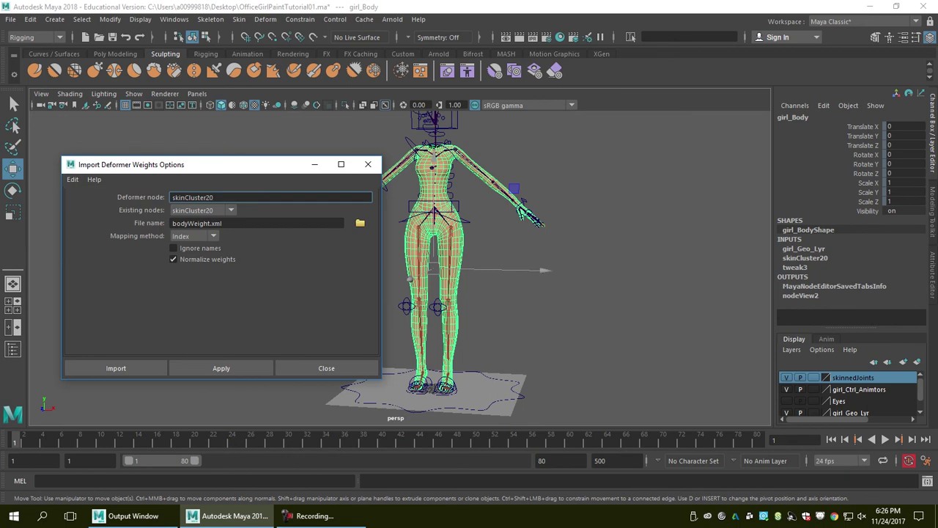
left_click(221, 368)
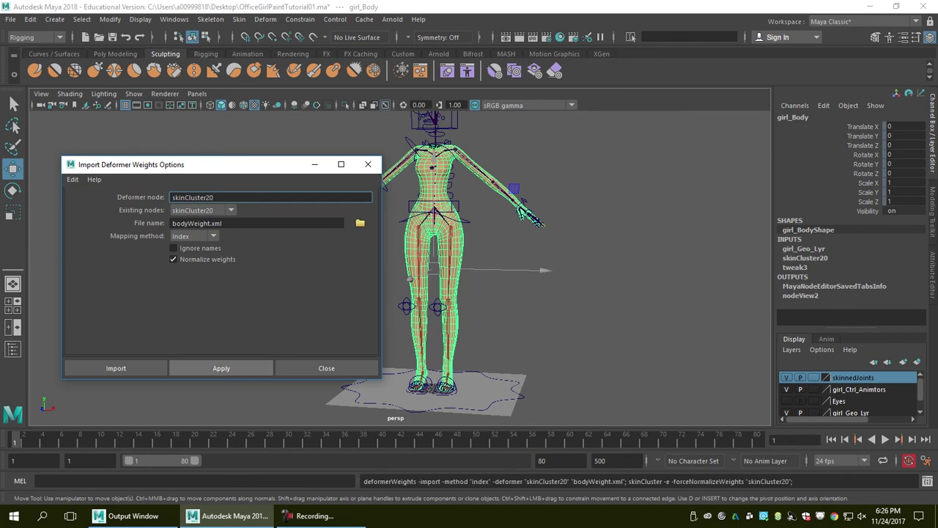
left_click(327, 368)
Step: Test the imported weights by lifting the left foot control up and forward, and undo the move
left_click_drag(423, 189, 389, 207, "alt")
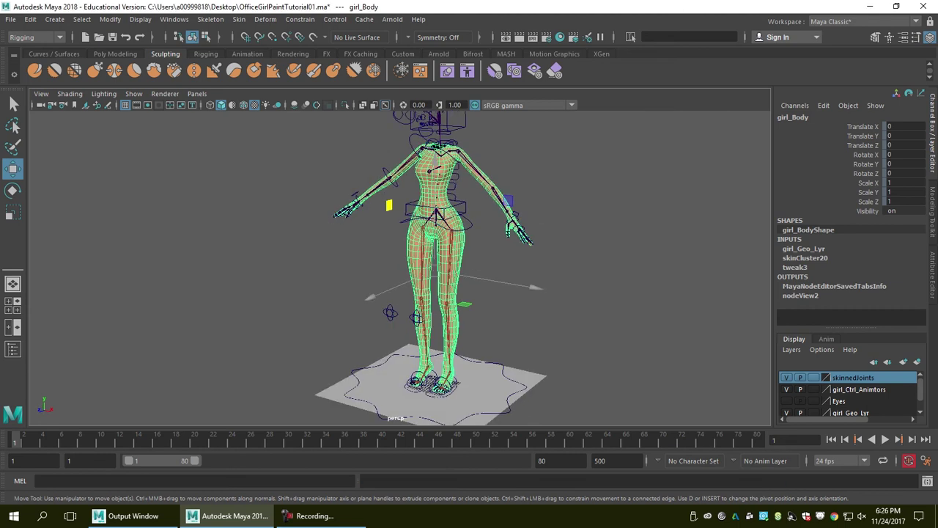
key("ctrl+z")
key("ctrl+z")
key("ctrl+z")
key("ctrl+z")
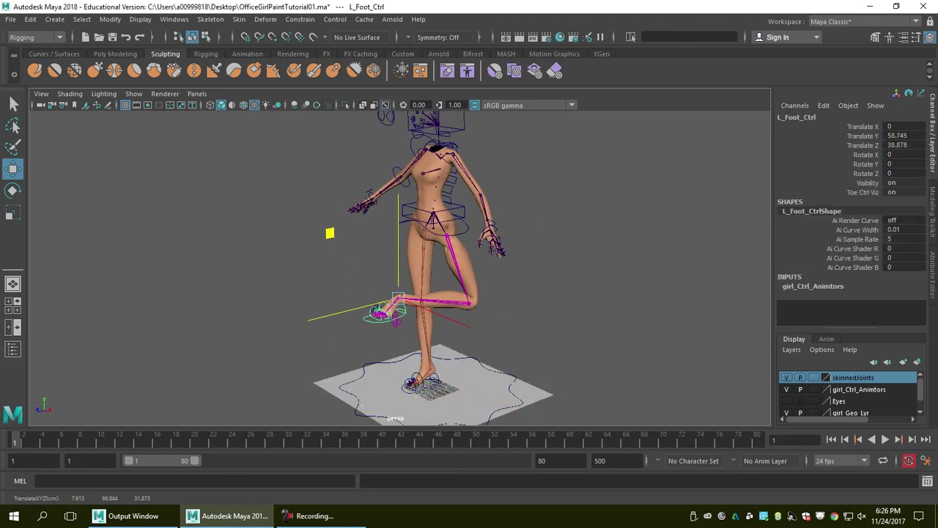
left_click_drag(454, 257, 366, 256, "alt")
right_click_drag(367, 256, 410, 260, "alt")
left_click_drag(410, 260, 498, 256, "alt")
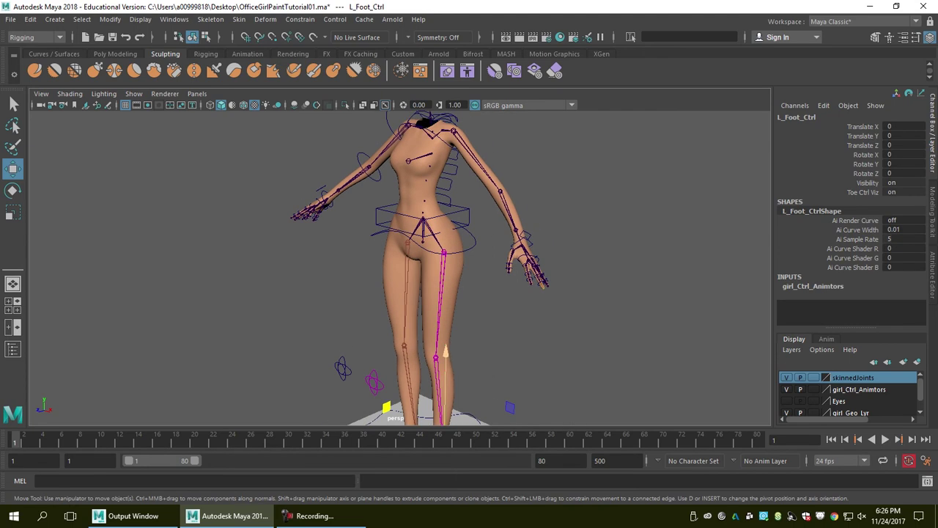
Step: Test the left arm's deformation by moving the left wrist IK control, and undo the moves
key("ctrl+z")
key("ctrl+z")
key("ctrl+z")
key("ctrl+z")
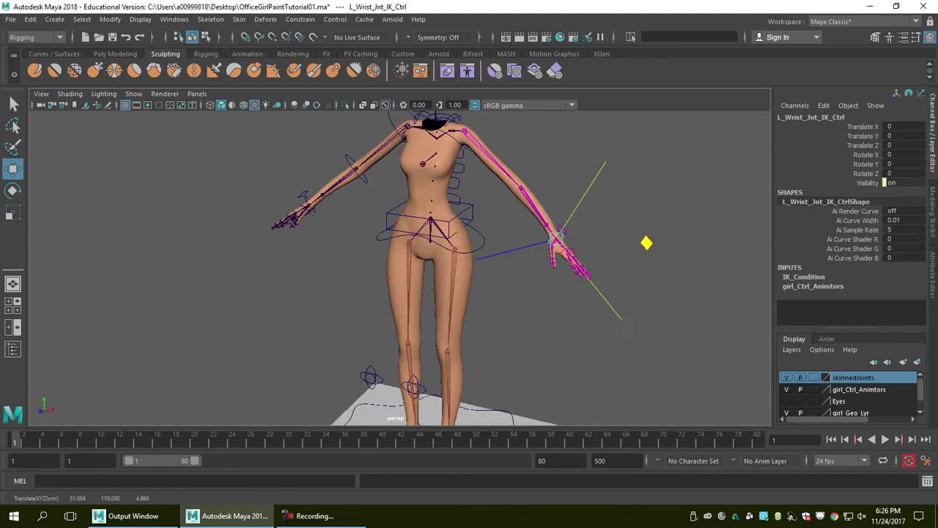
key("ctrl+z")
key("ctrl+z")
key("ctrl+z")
key("ctrl+z")
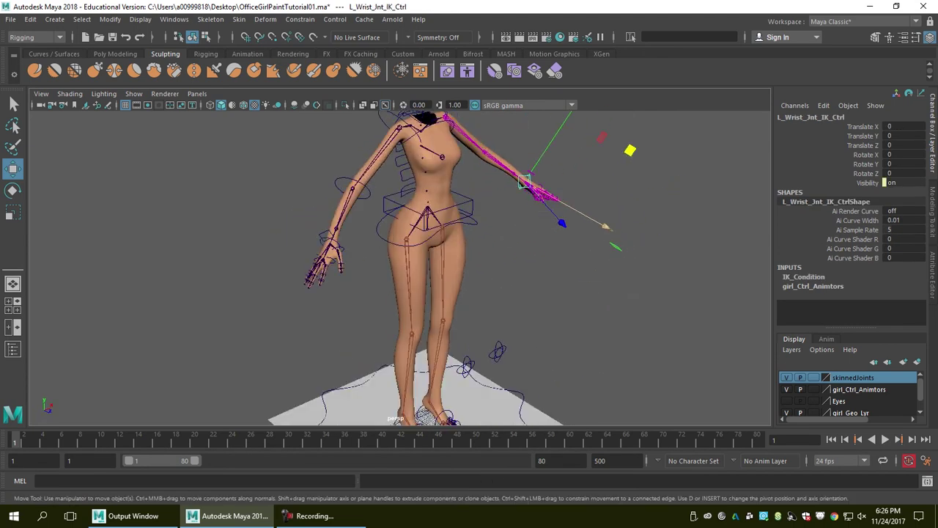
key("ctrl+z")
key("ctrl+z")
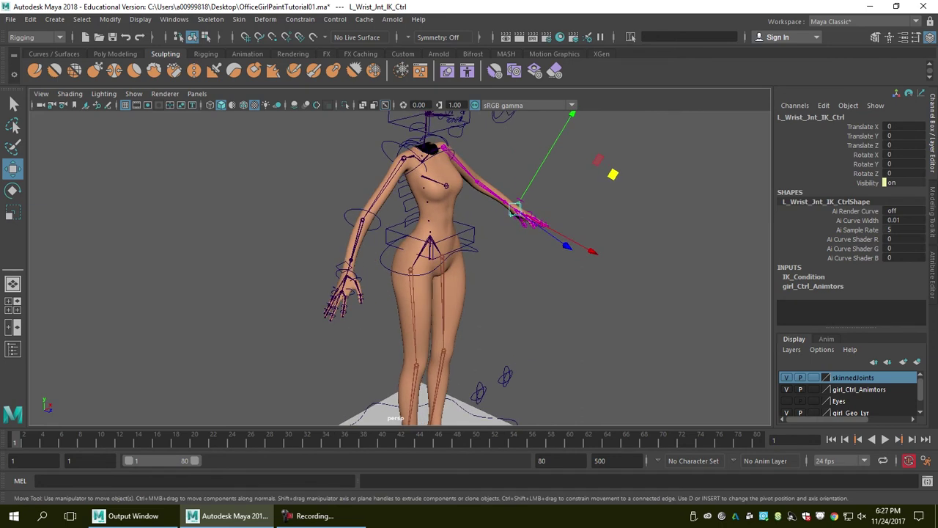
key("ctrl+z")
Step: Test the right arm's deformation by rotating the right elbow FK control, and undo the rotation
left_click(377, 226)
key("e")
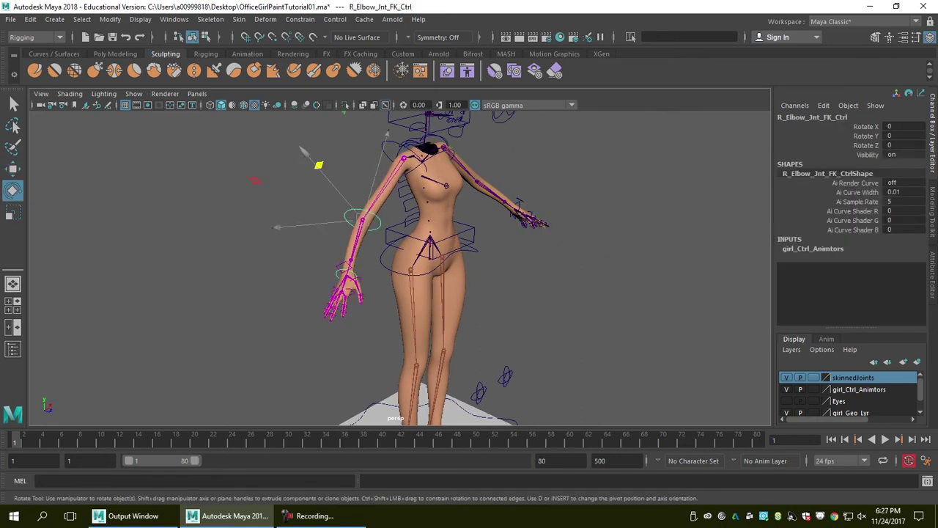
left_click_drag(373, 253, 352, 257)
key("ctrl+z")
key("ctrl+z")
key("ctrl+z")
key("ctrl+z")
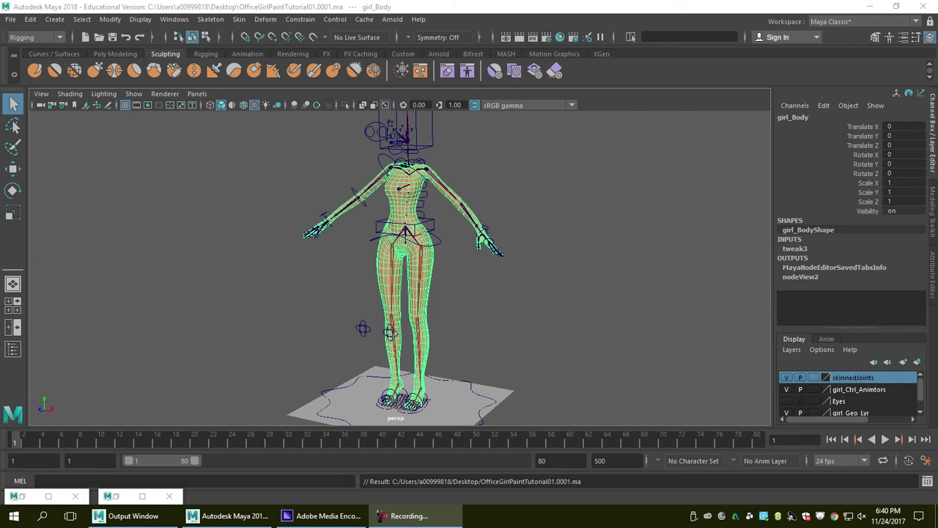
left_click(299, 20)
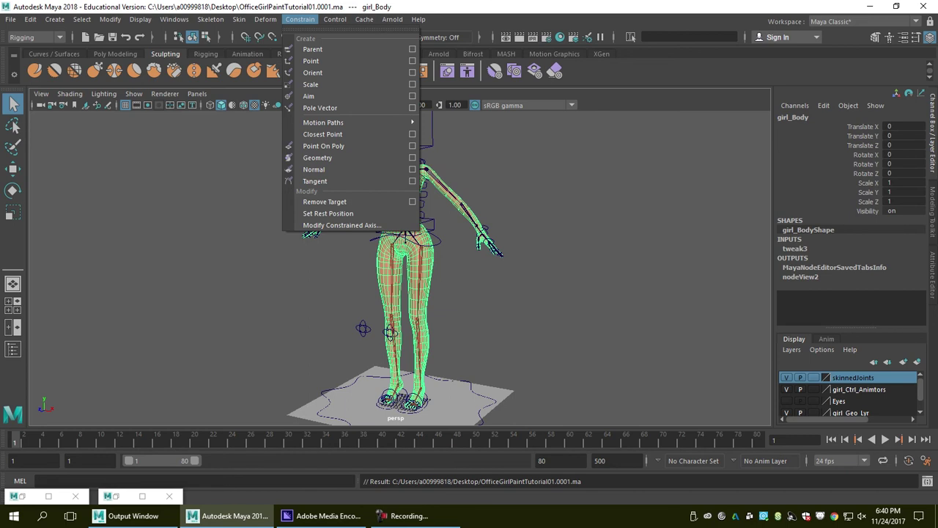
mouse_move(335, 19)
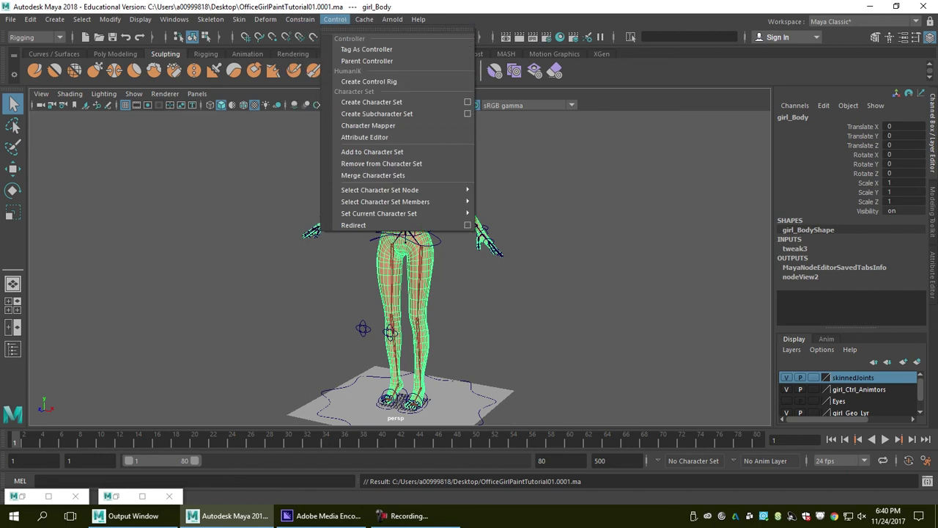
left_click(557, 197)
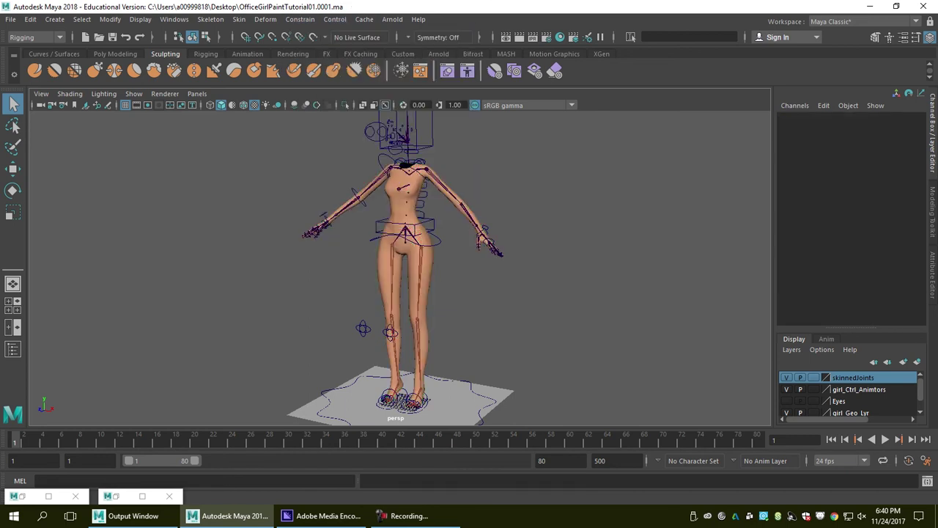
Step: Check that the body is unbound by raising the left foot control, and undo the move
mouse_move(403, 264)
left_mouse_down("alt")
mouse_move(425, 266)
mouse_move(401, 269)
left_mouse_up("alt")
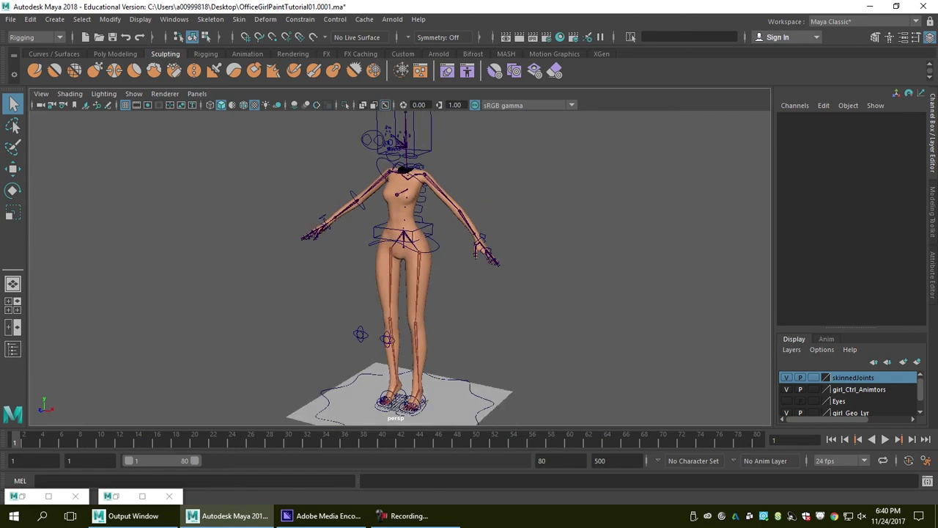
left_click(422, 403)
key("w")
left_click_drag(377, 339, 407, 289)
key("ctrl+z")
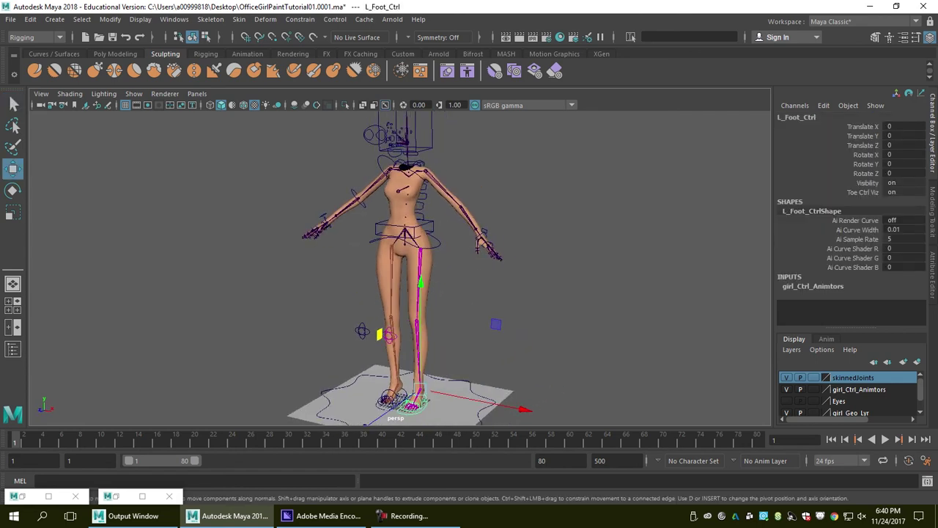
Step: Select all objects in the skinnedJoints layer and add the body mesh to the selection
right_click(810, 377)
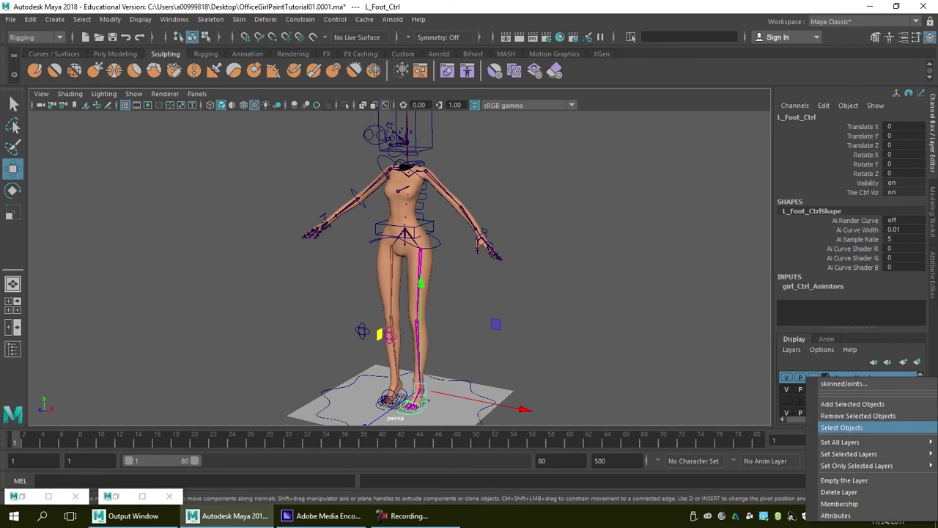
left_click(841, 427)
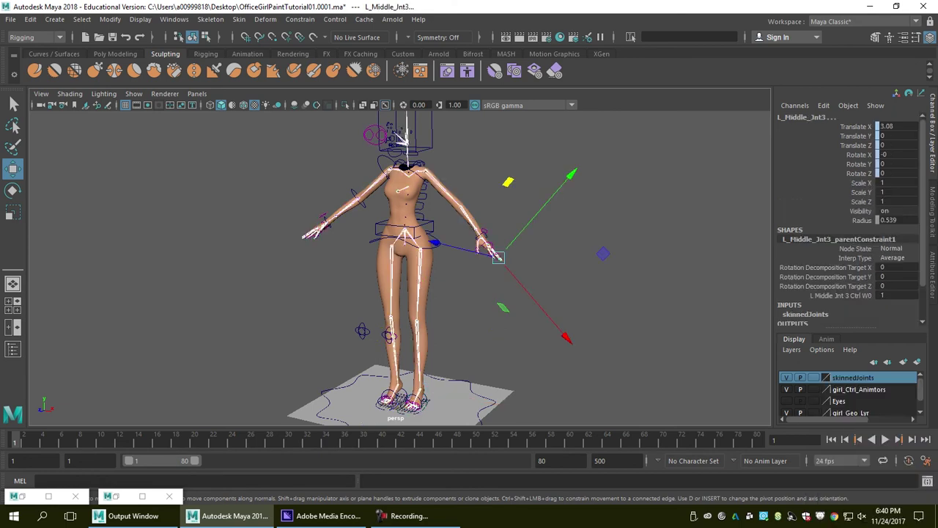
left_click_drag(412, 275, 427, 273, "alt")
left_click(429, 269, "shift")
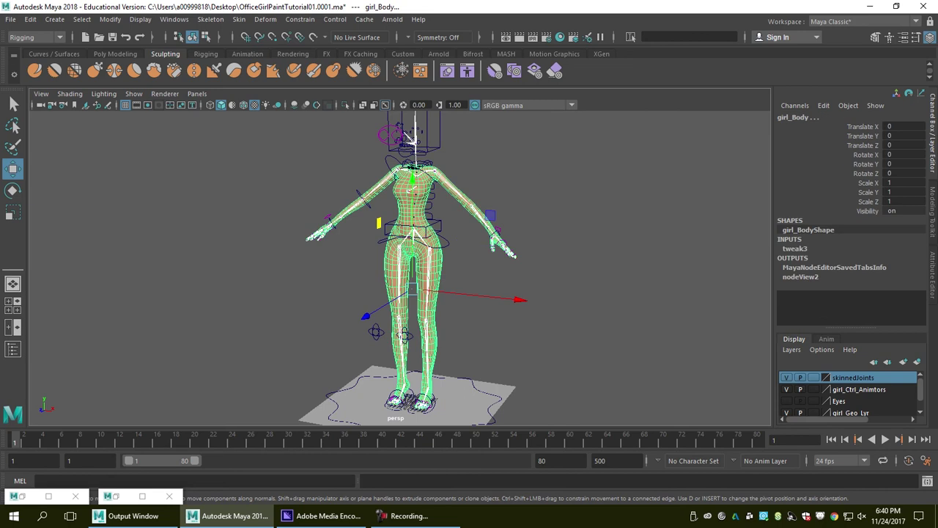
Step: Bind the body mesh to the selected joints with Closest distance and 5 max influences, and close the bind options
left_click(239, 19)
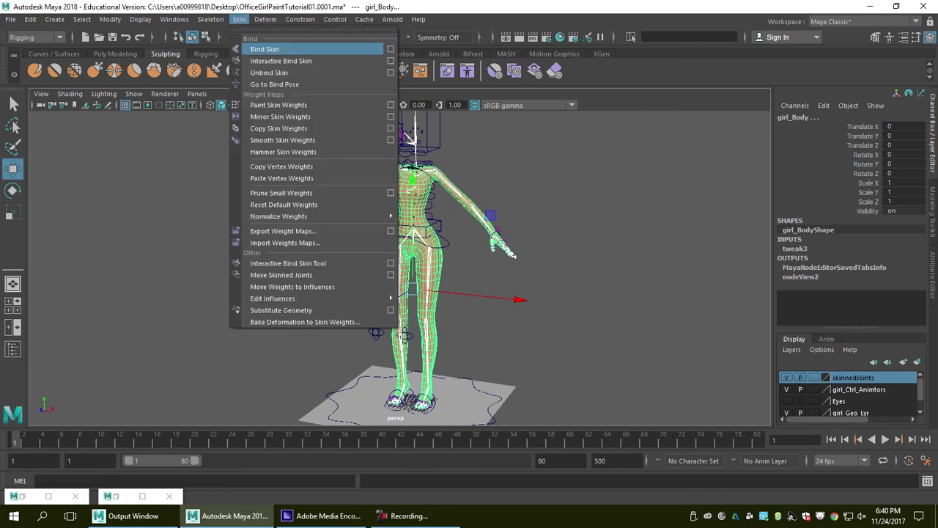
left_click(390, 49)
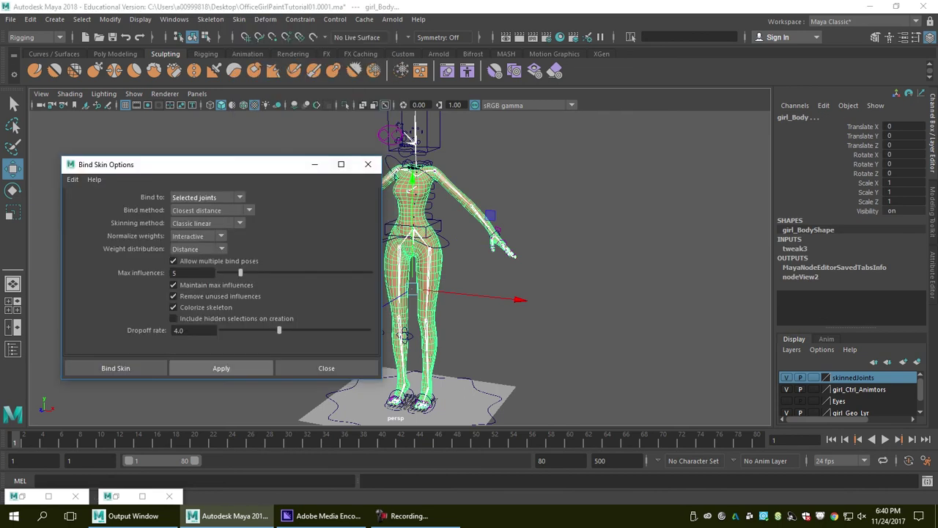
left_click(221, 368)
left_click(367, 164)
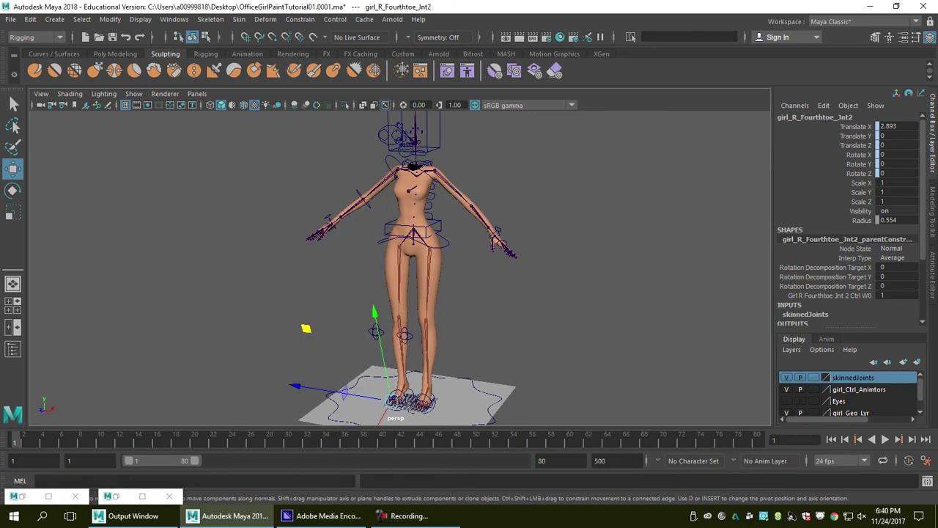
Step: Select the body mesh, import bodyWeight.xml from the Desktop into its skinCluster20 with Index mapping, and close the options
left_click(409, 207)
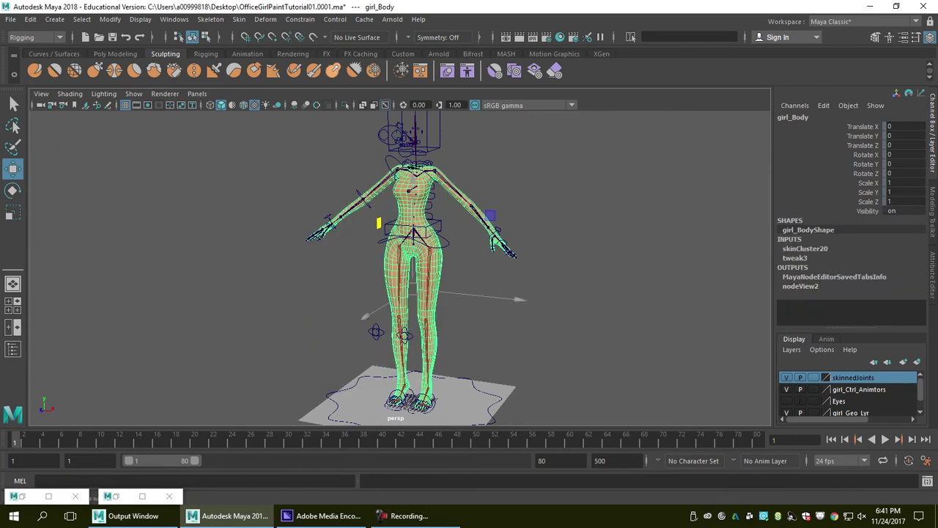
left_click(265, 19)
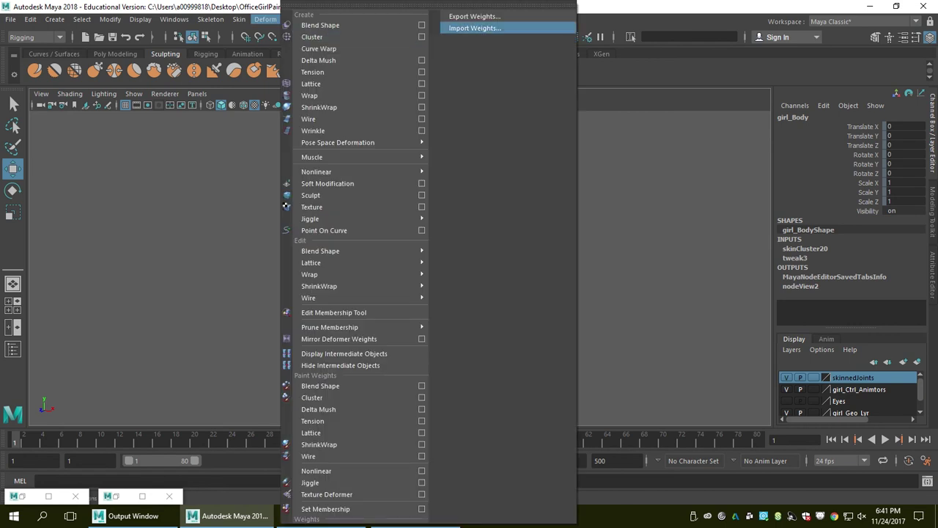
left_click(475, 28)
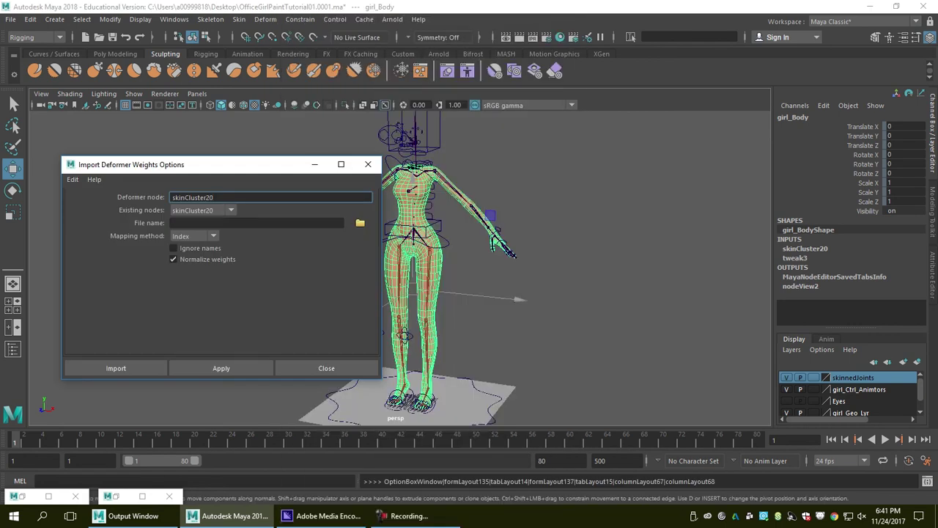
left_click(360, 222)
left_click(152, 184)
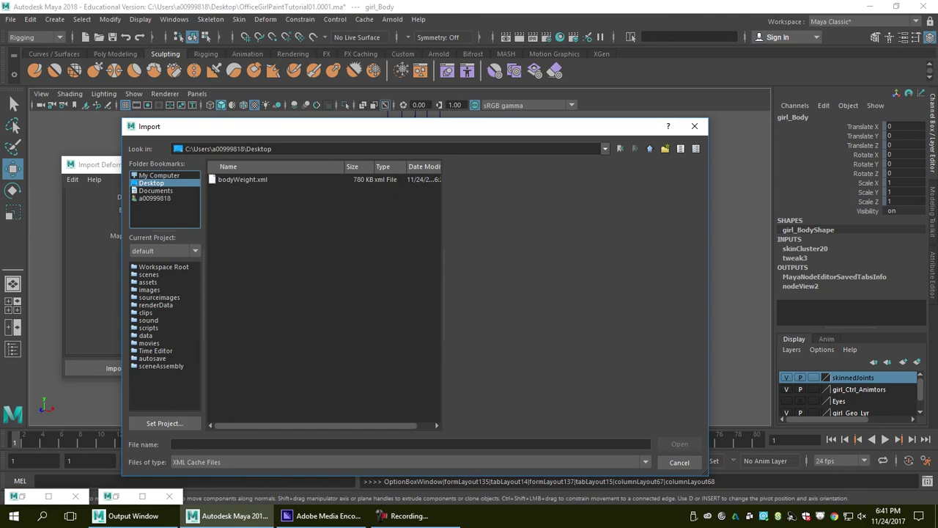
left_click(243, 179)
left_click(680, 444)
left_click(221, 367)
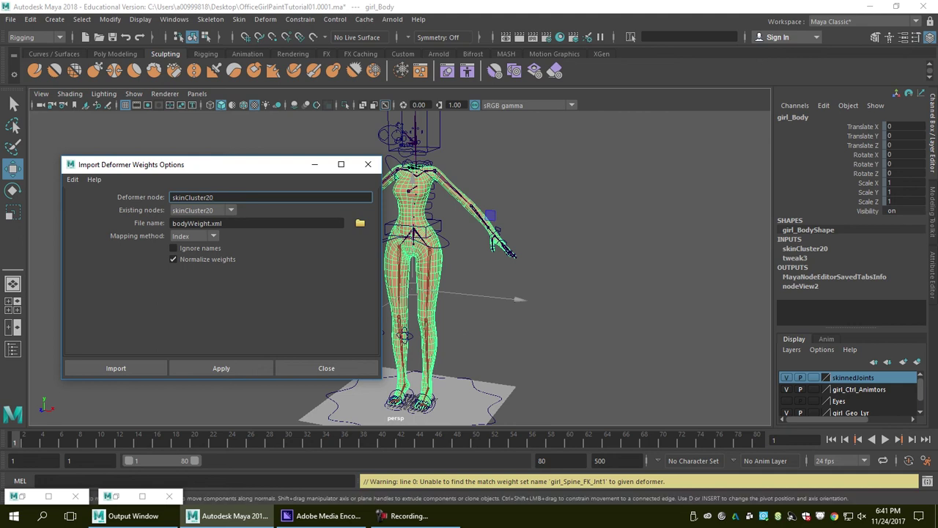
left_click(368, 163)
scroll(399, 267, "up", 2)
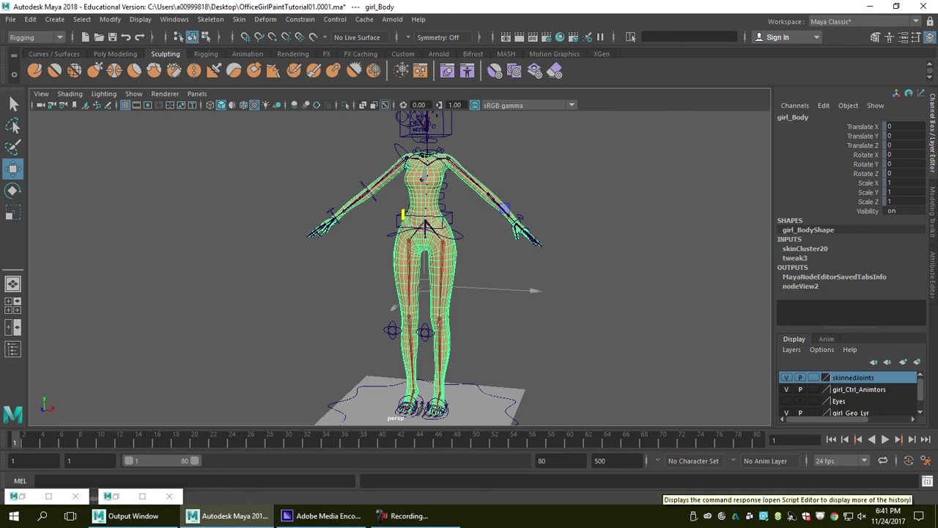
Step: Open the Script Editor and examine the joint names listed in the output of the bodyWeight.xml import
left_click(927, 481)
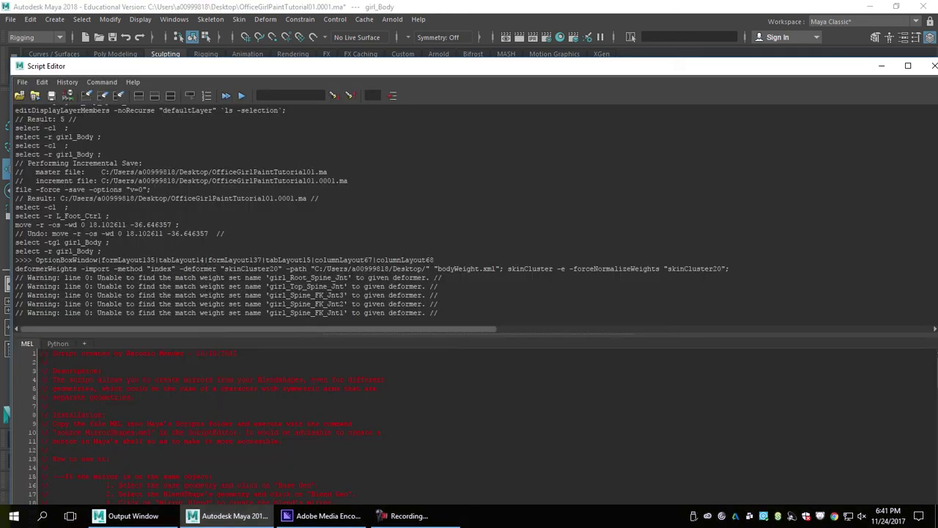
left_click_drag(443, 303, 217, 295)
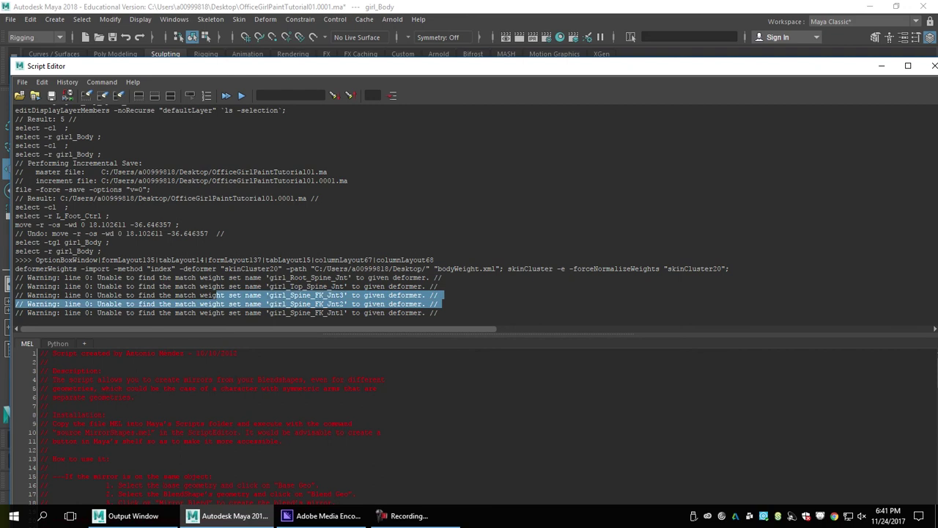
left_click(326, 300)
left_click_drag(442, 314, 16, 277)
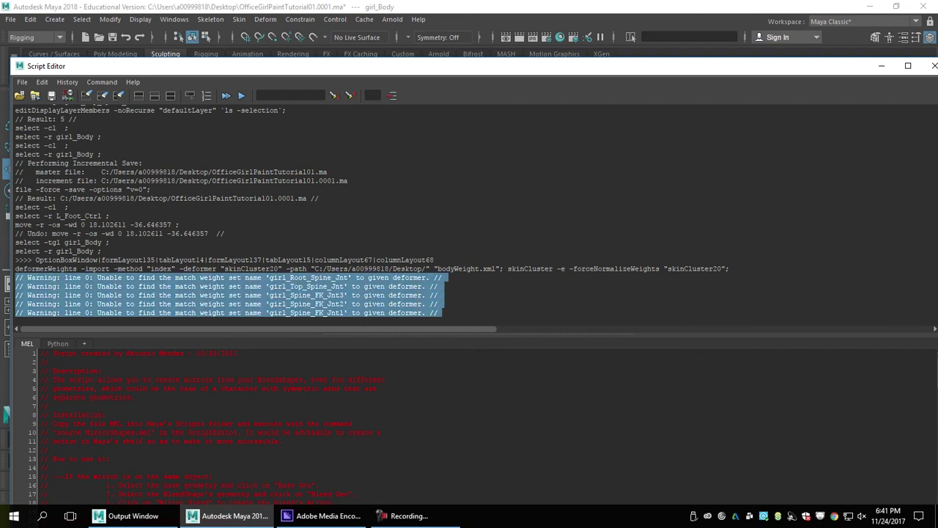
left_click(326, 296)
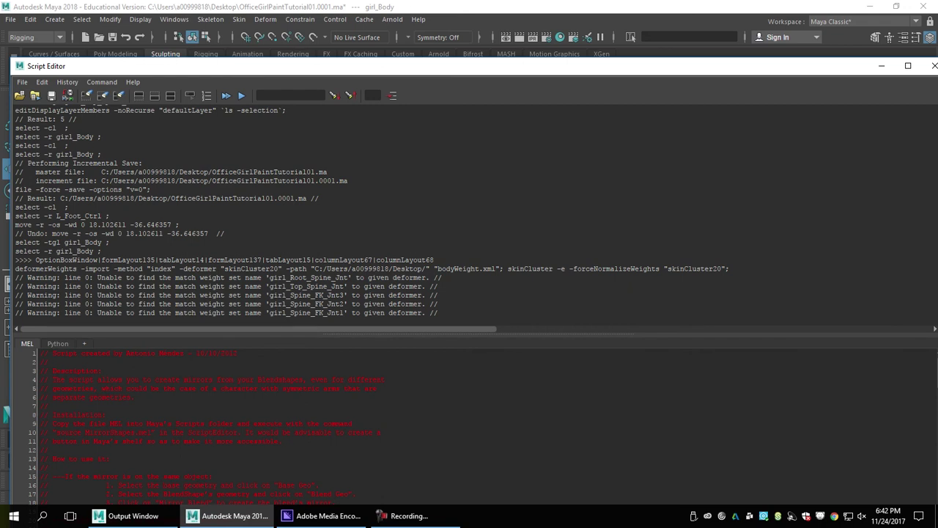
left_click_drag(327, 277, 331, 312)
left_click(299, 287)
left_click(331, 313)
left_click_drag(442, 304, 303, 279)
left_click(304, 280)
left_click(881, 65)
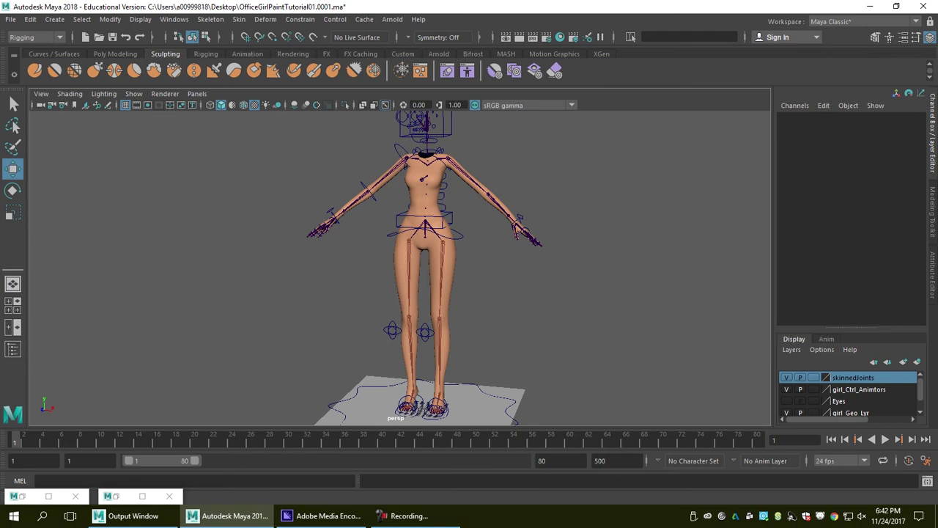
left_click(927, 481)
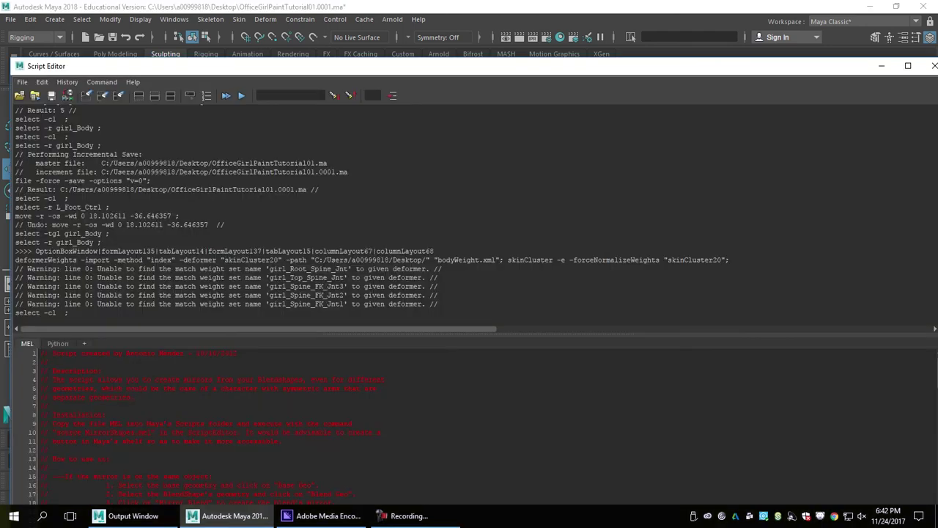
left_click_drag(443, 304, 44, 269)
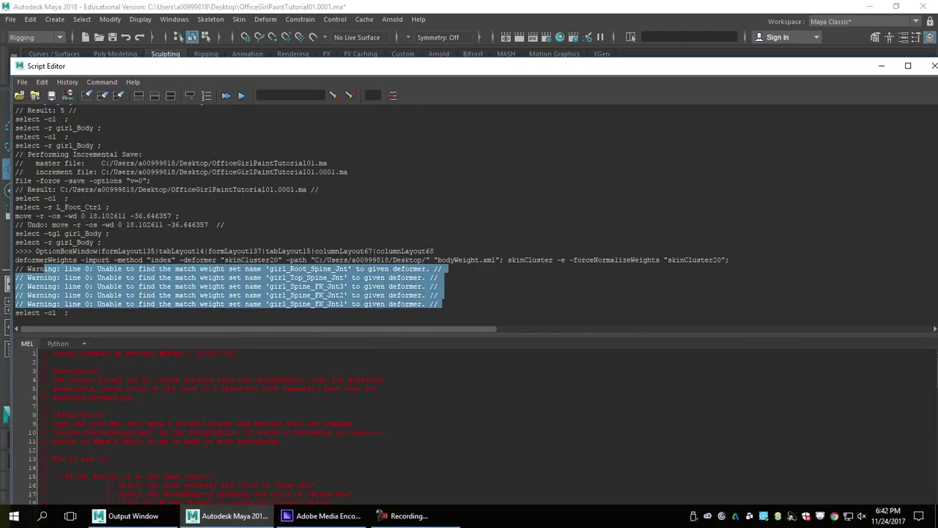
left_click(232, 287)
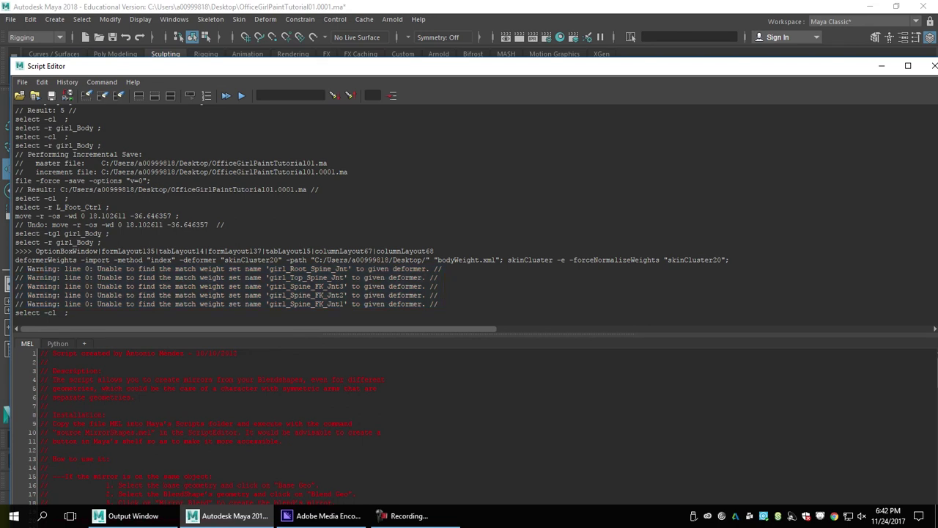
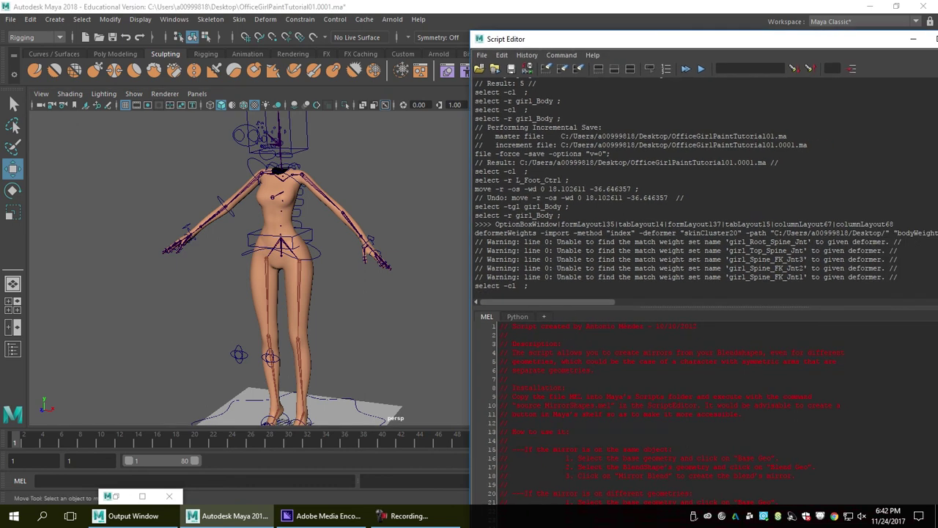
Step: Add girl_Root_Spine_Jnt as an influence on the body mesh with geometry use on, dropoff 4.0, weights locked and default weight 0
scroll(249, 256, "up", 3)
middle_click_drag(249, 241, 273, 279, "alt")
left_click_drag(273, 279, 265, 278, "alt")
key("q")
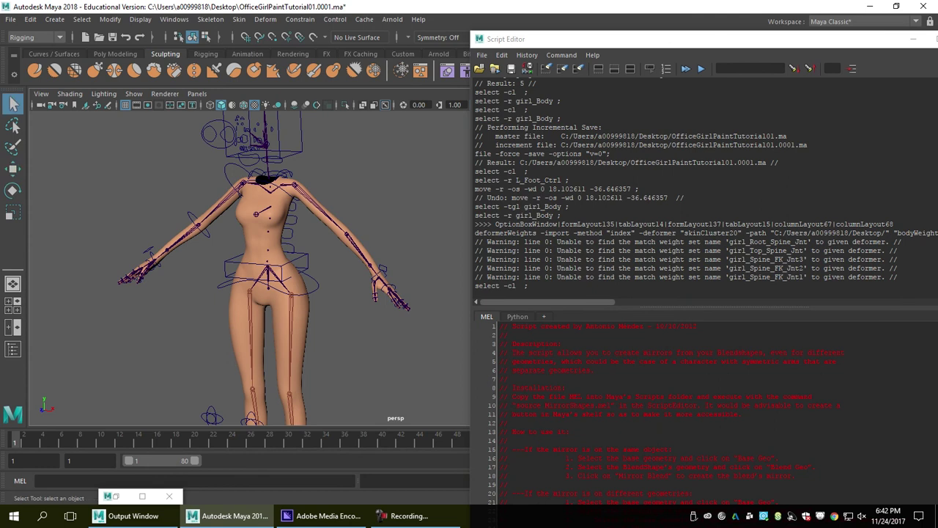
left_click(267, 262)
left_click_drag(586, 38, 558, 174)
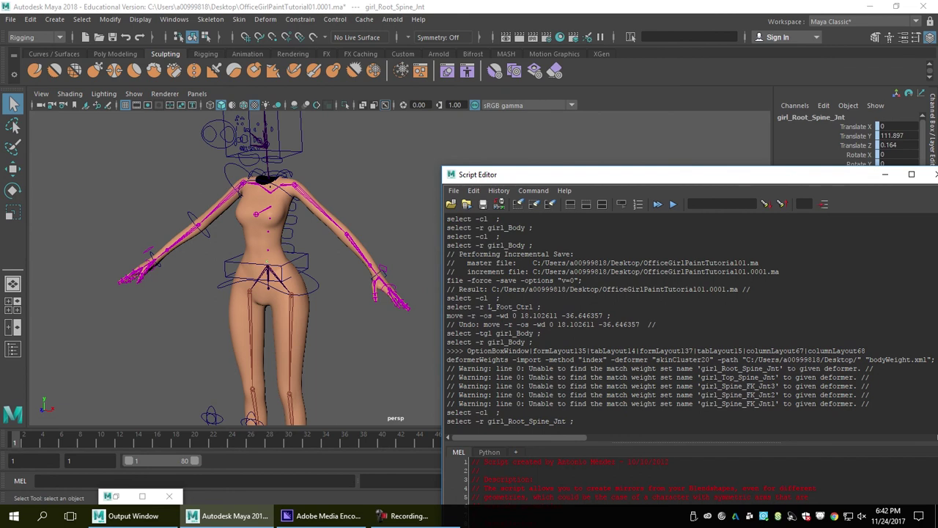
left_click(258, 242, "shift")
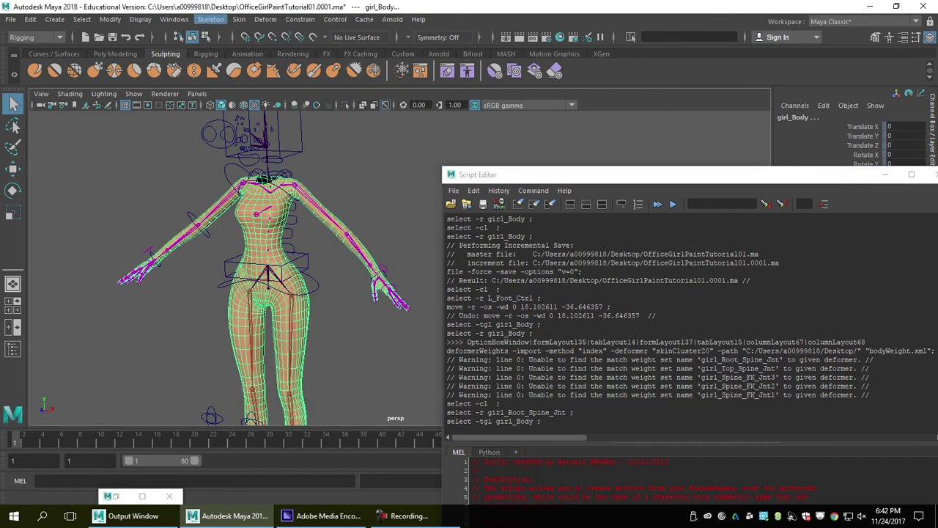
left_click(238, 19)
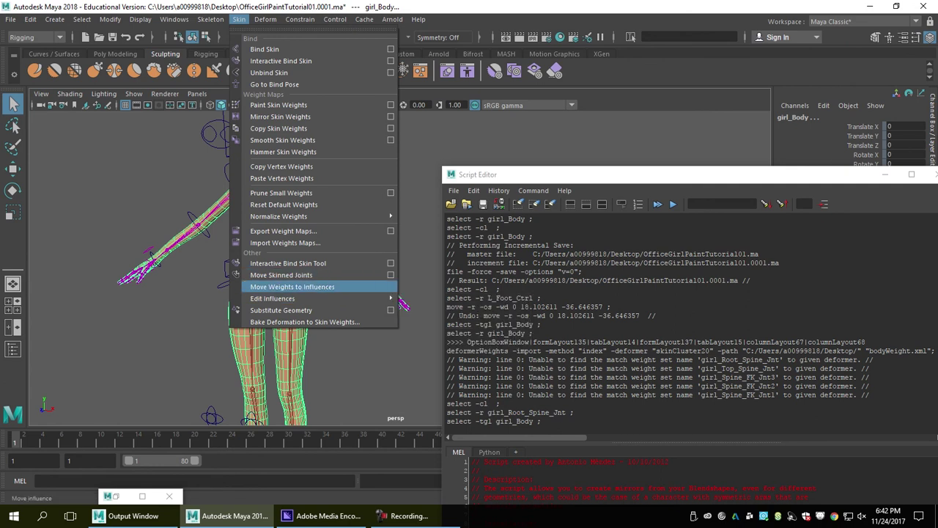
mouse_move(293, 298)
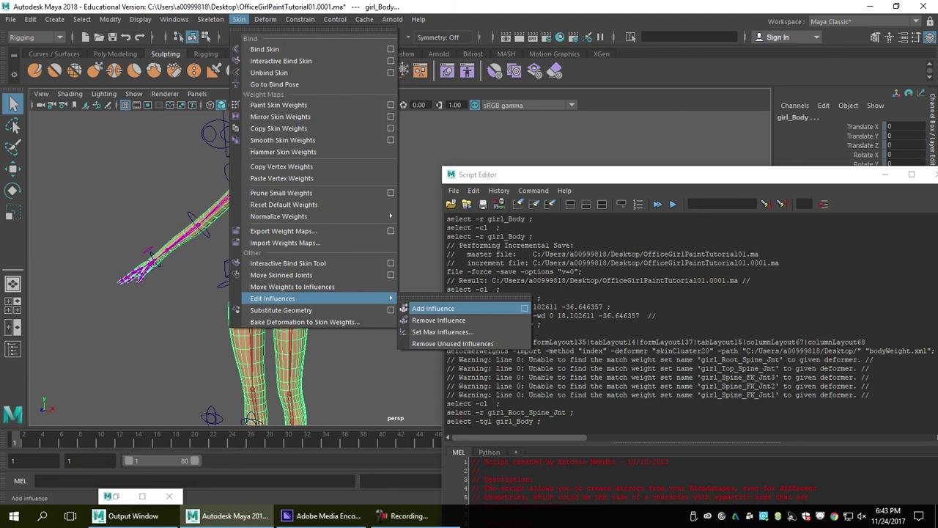
left_click(524, 308)
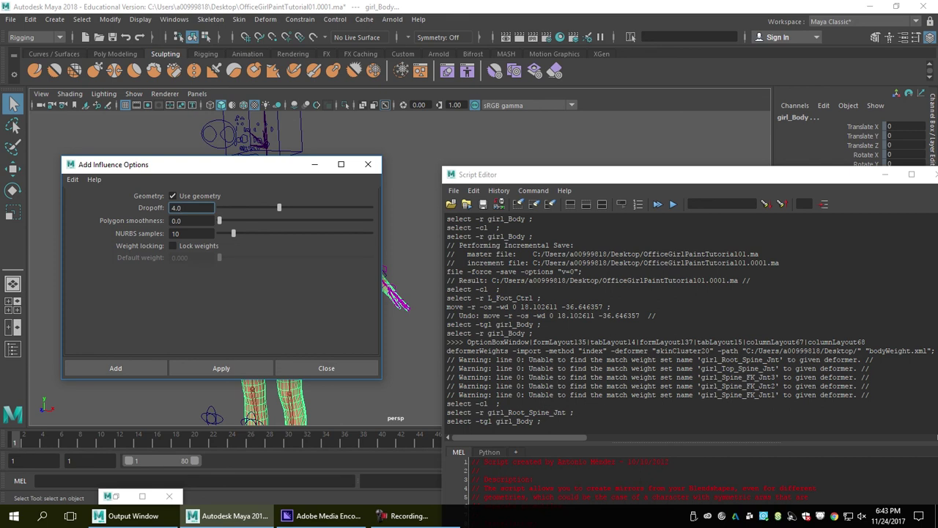
left_click(173, 245)
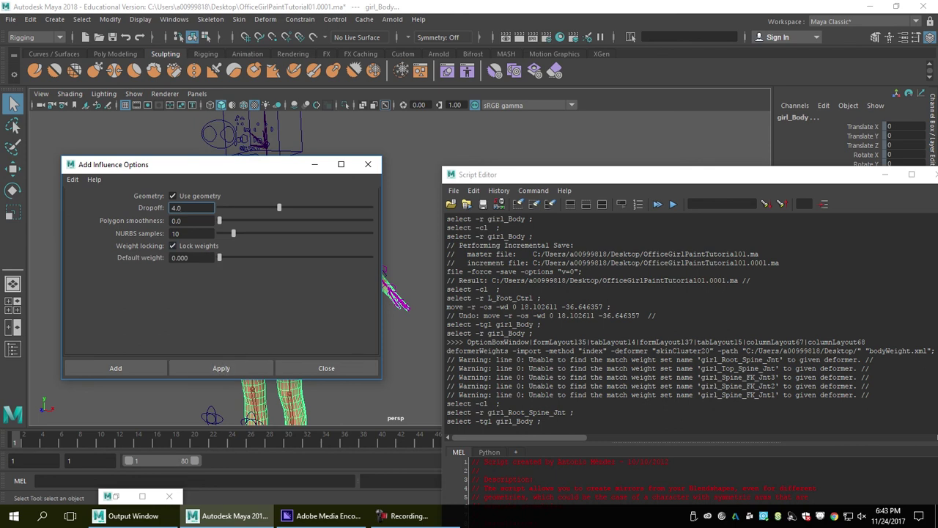
left_click(221, 368)
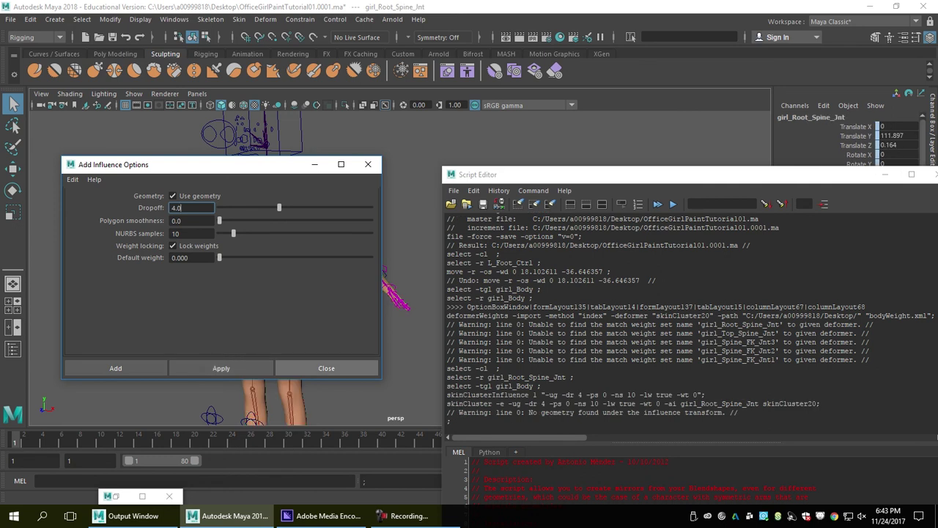
left_click(326, 368)
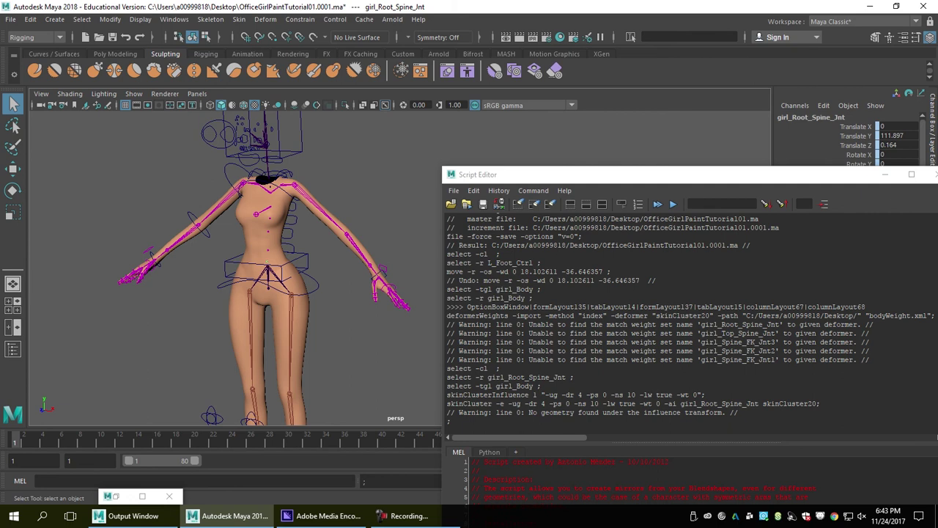
Step: Add girl_Top_Spine_Jnt as an influence on the body mesh with the same Add Influence settings
left_click(258, 213)
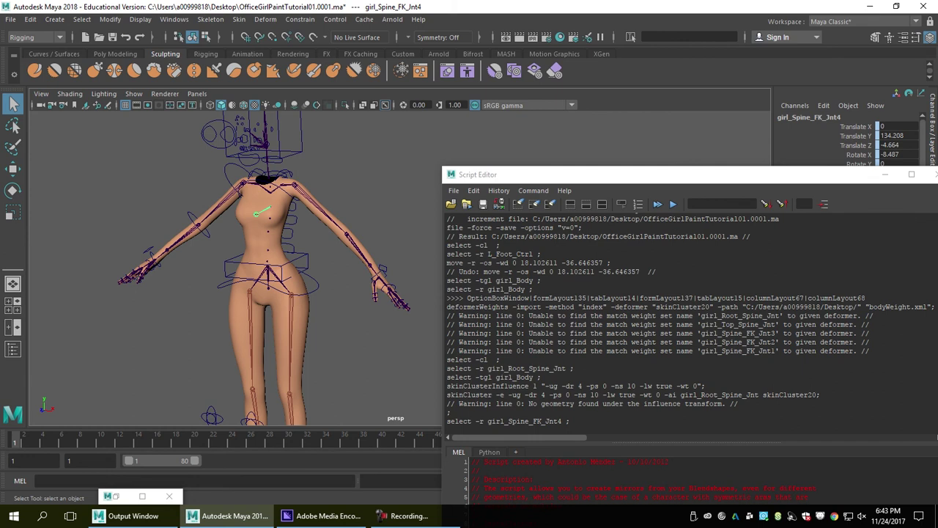
left_click(271, 192)
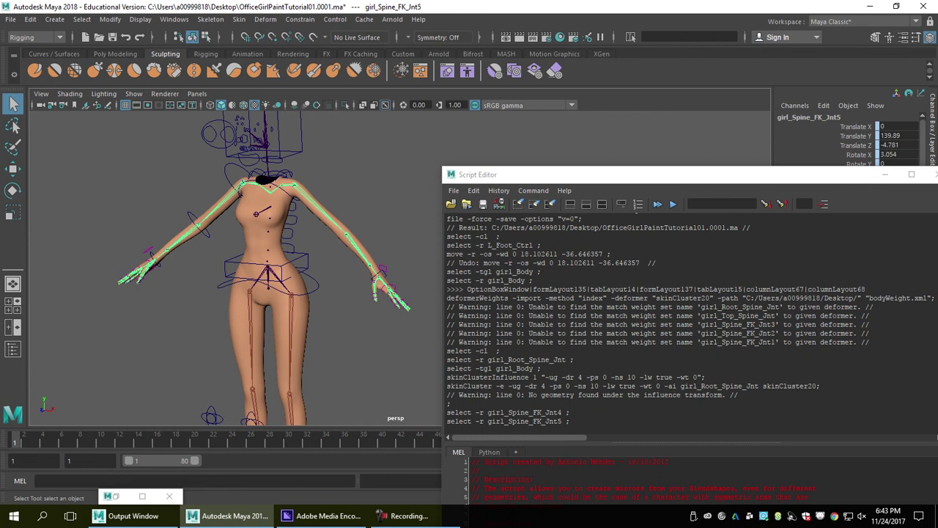
key("Down")
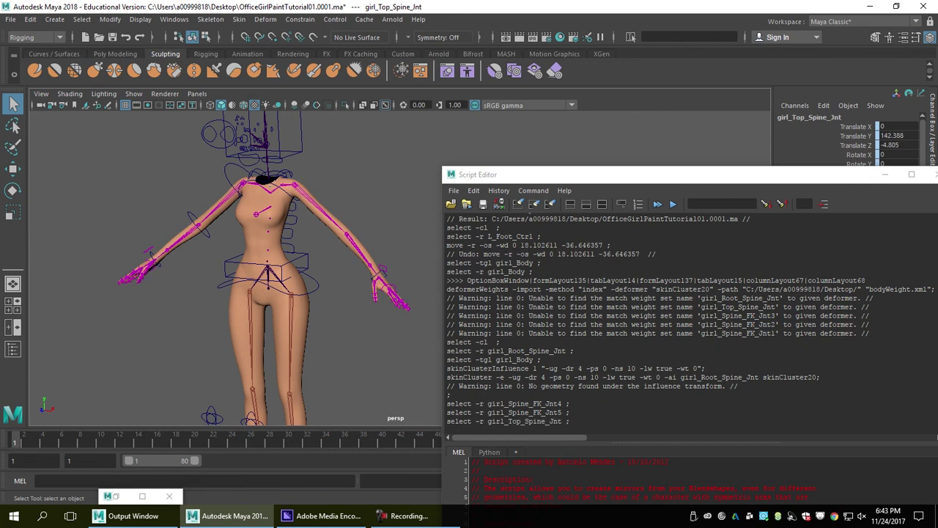
left_click(280, 246, "shift")
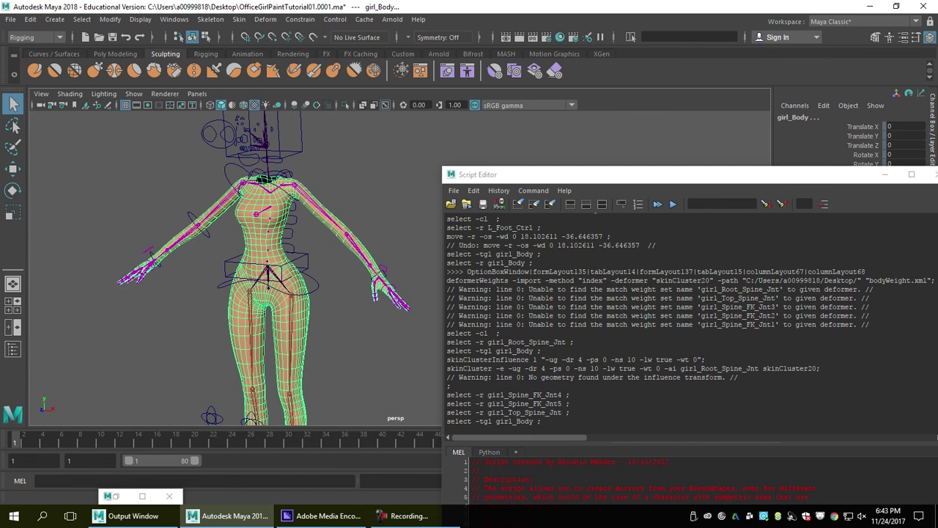
left_click(239, 19)
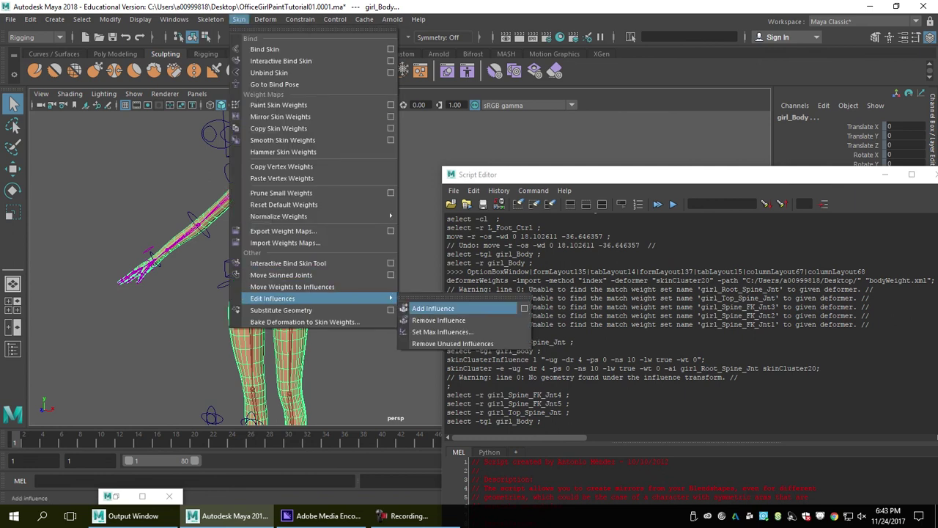
left_click(440, 297)
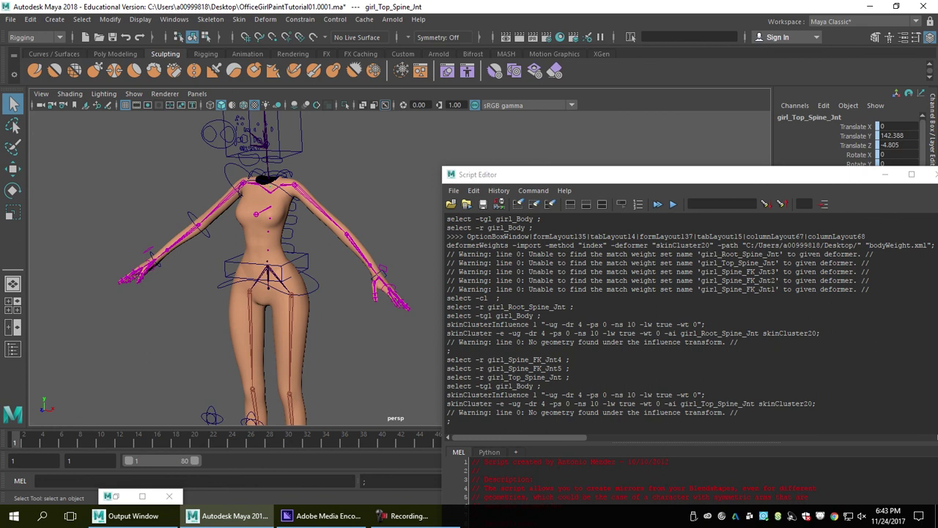
Step: Add girl_Spine_FK_Jnt1, girl_Spine_FK_Jnt2 and girl_Spine_FK_Jnt3 together as influences on the body mesh
left_click(381, 213)
mouse_move(776, 263)
left_mouse_down()
mouse_move(759, 263)
mouse_move(776, 280)
left_mouse_up()
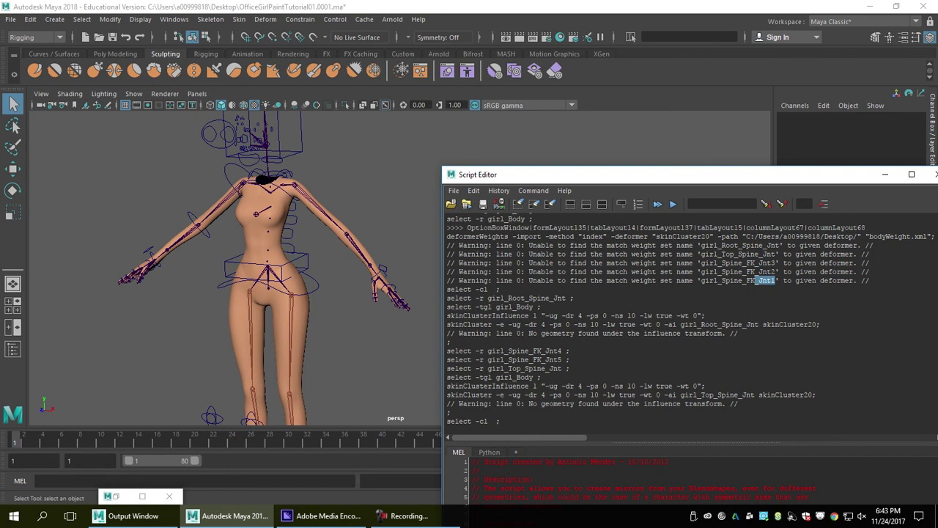
left_click(374, 220)
left_click(268, 251)
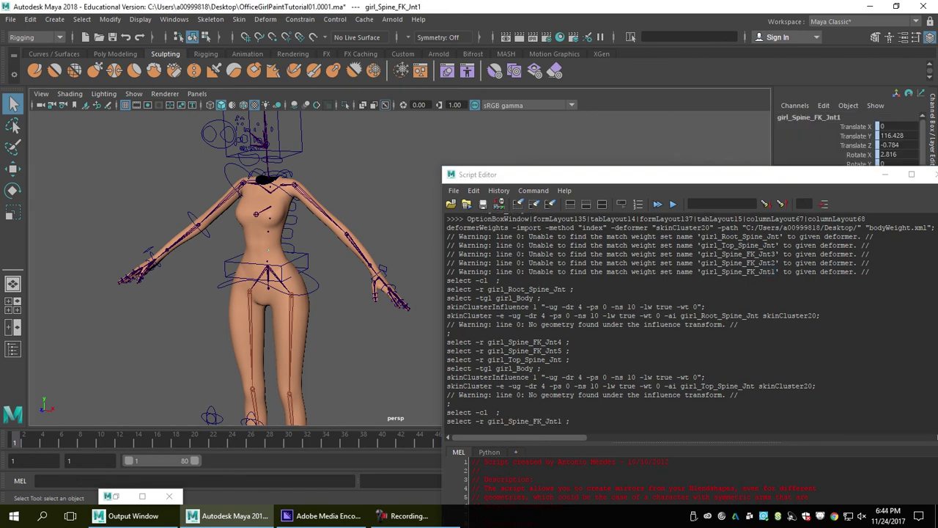
left_click(268, 232, "shift")
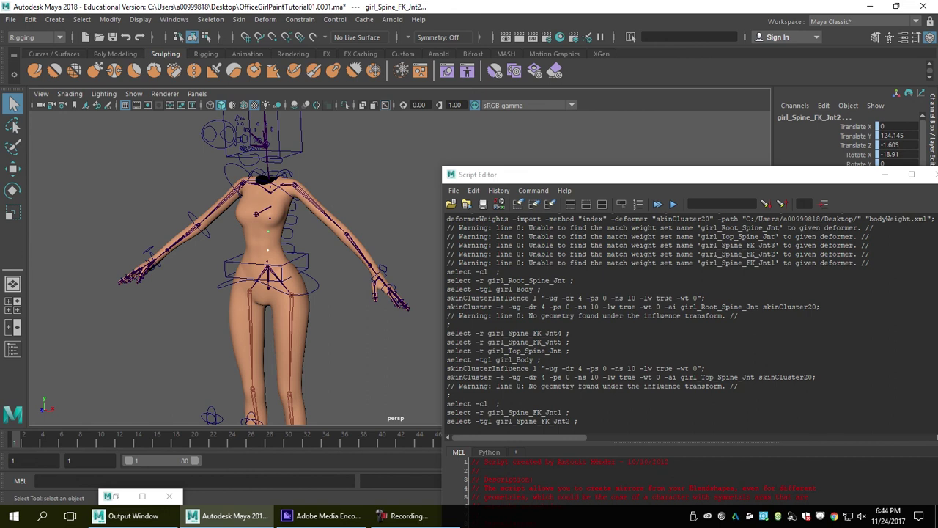
left_click(270, 218, "shift")
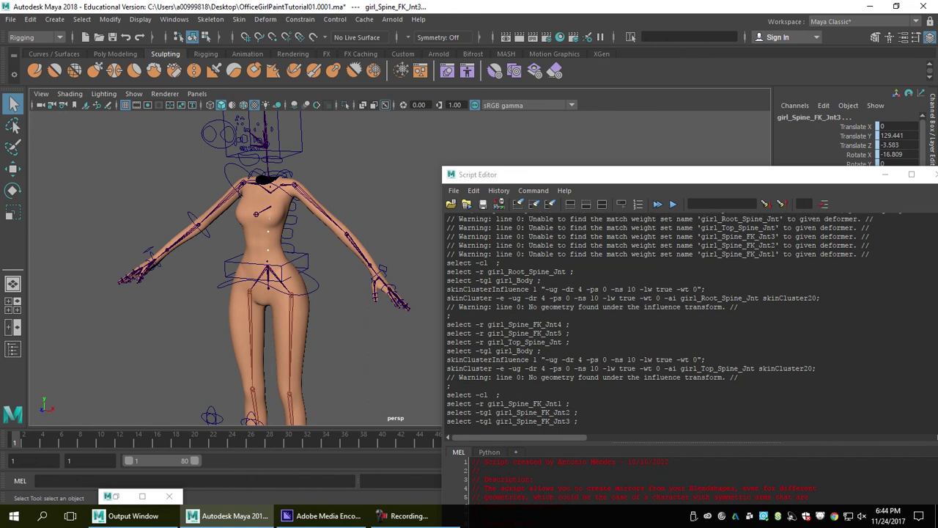
left_click(278, 233, "shift")
left_click(239, 20)
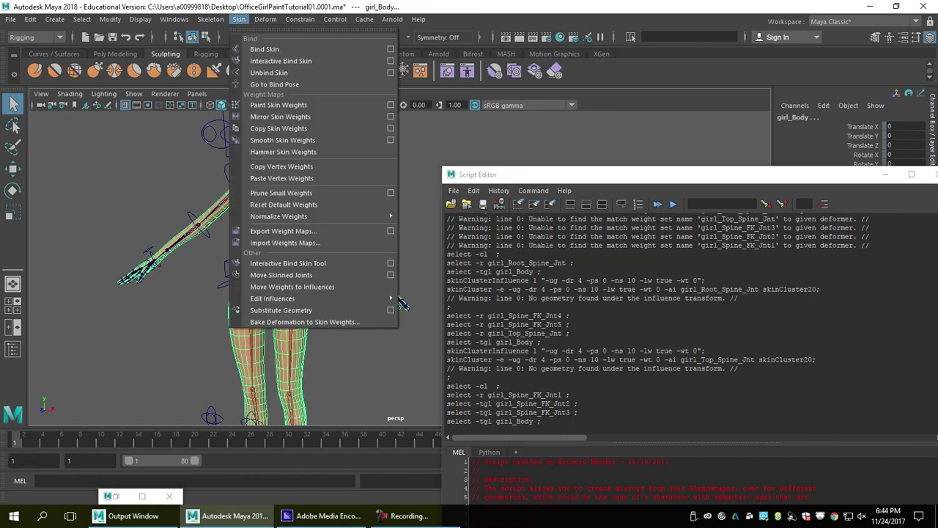
mouse_move(392, 299)
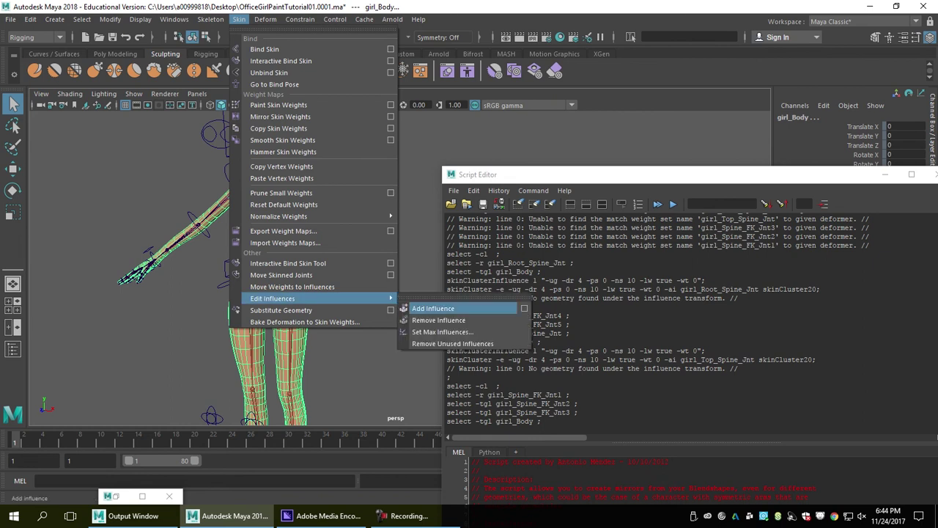
left_click(433, 308)
Step: Select only the body mesh and open the Import Deformer Weights options for its skinCluster20
right_click_drag(344, 257, 294, 256, "alt")
middle_click_drag(315, 278, 306, 249, "alt")
left_click_drag(306, 249, 335, 256, "alt")
scroll(685, 325, "up", 4)
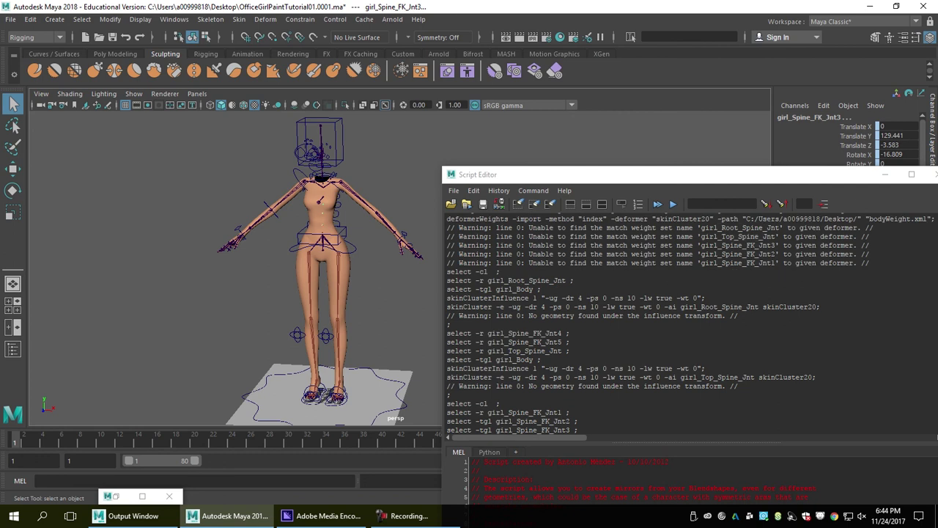
left_click_drag(330, 256, 297, 257, "alt")
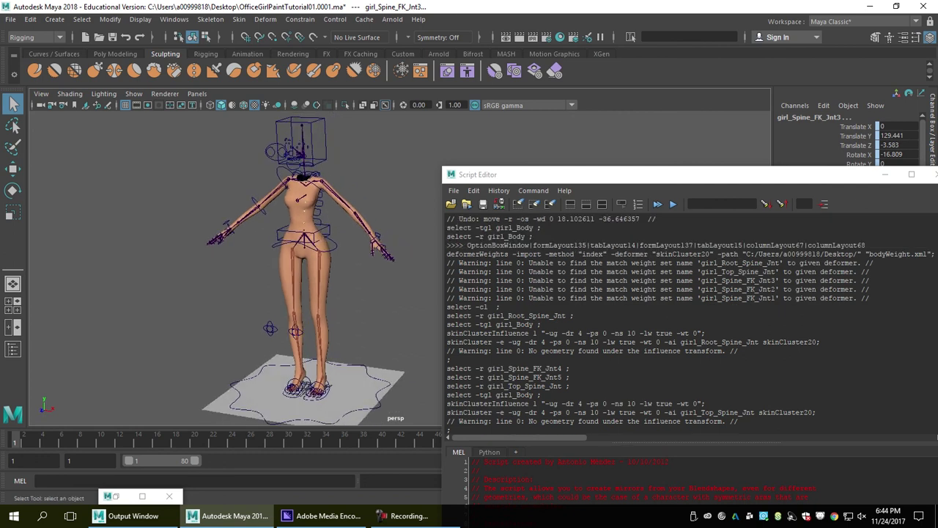
scroll(296, 257, "up", 2)
left_click_drag(296, 256, 285, 260, "alt")
left_click(287, 253)
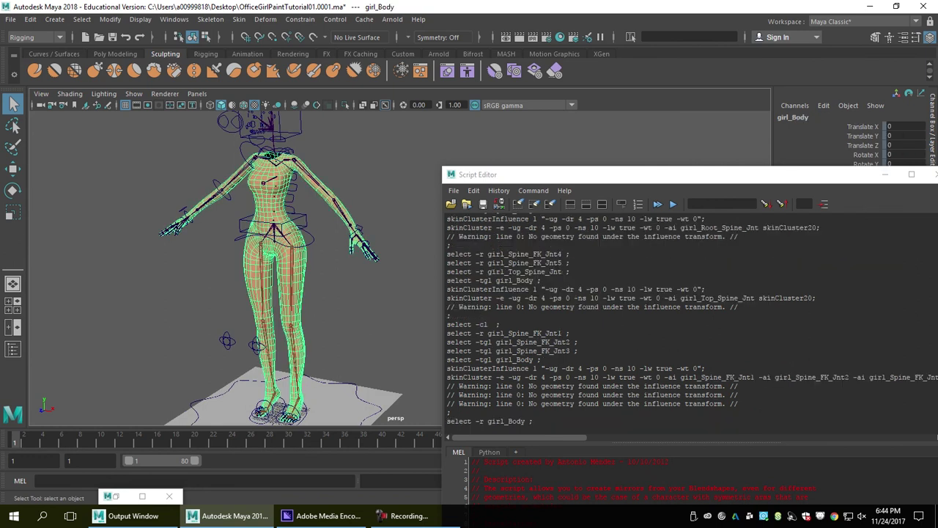
left_click(266, 20)
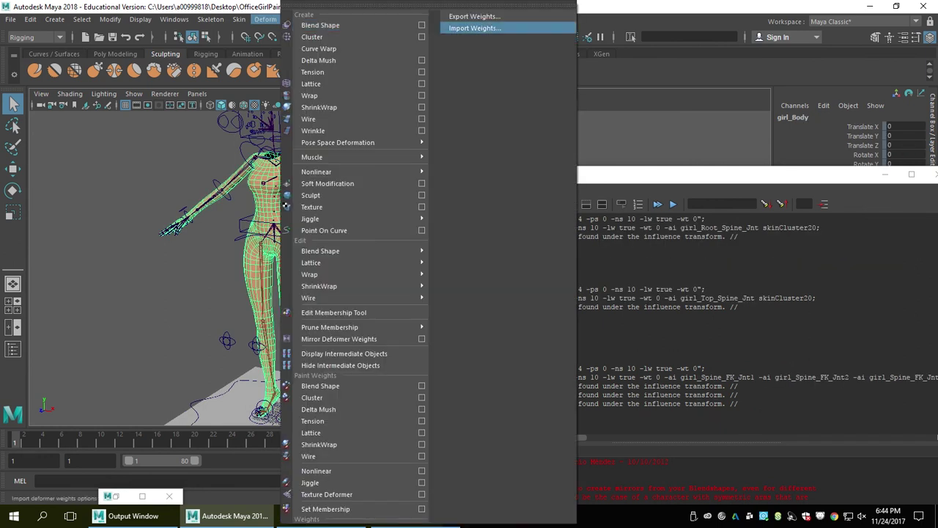
left_click(475, 27)
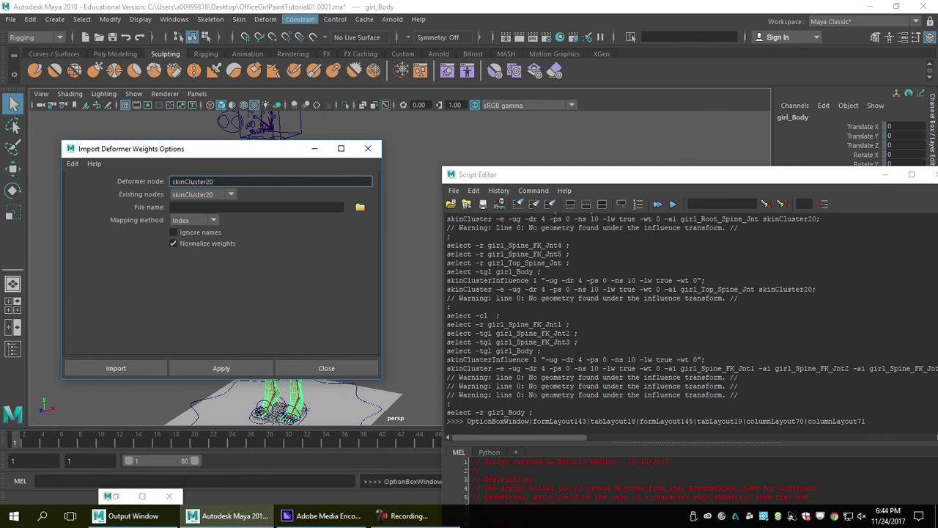
left_click(265, 19)
left_click(475, 27)
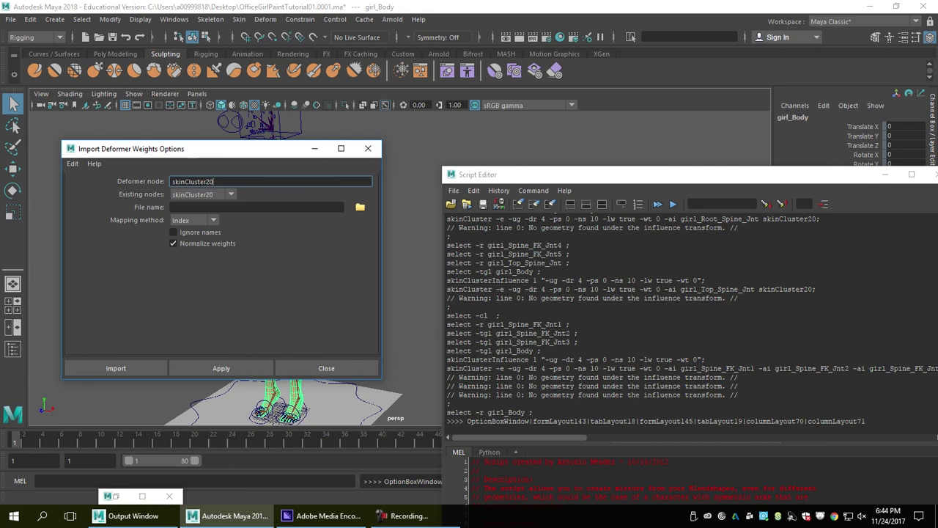
Step: Import bodyWeight.xml into skinCluster20 with Index mapping and normalized weights, close the Script Editor, and check the command response
left_click(360, 206)
left_click(242, 179)
left_click(680, 443)
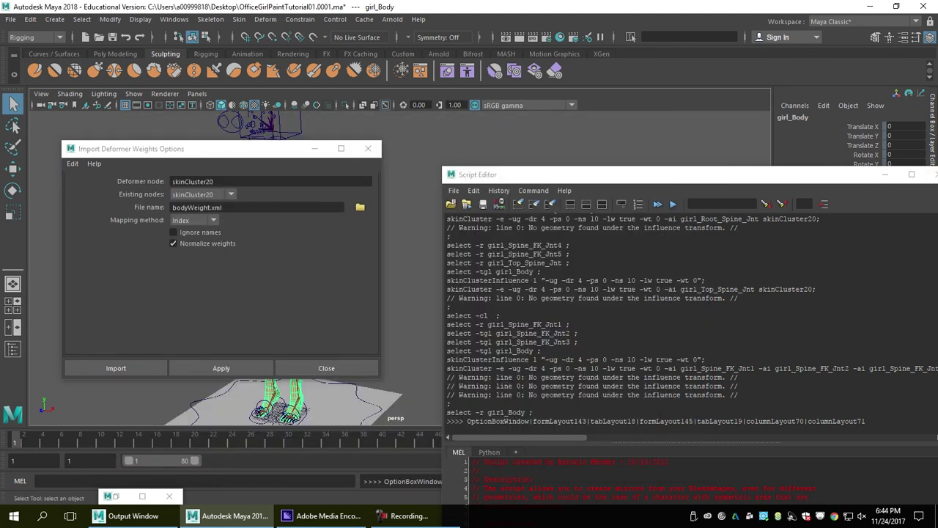
left_click(931, 174)
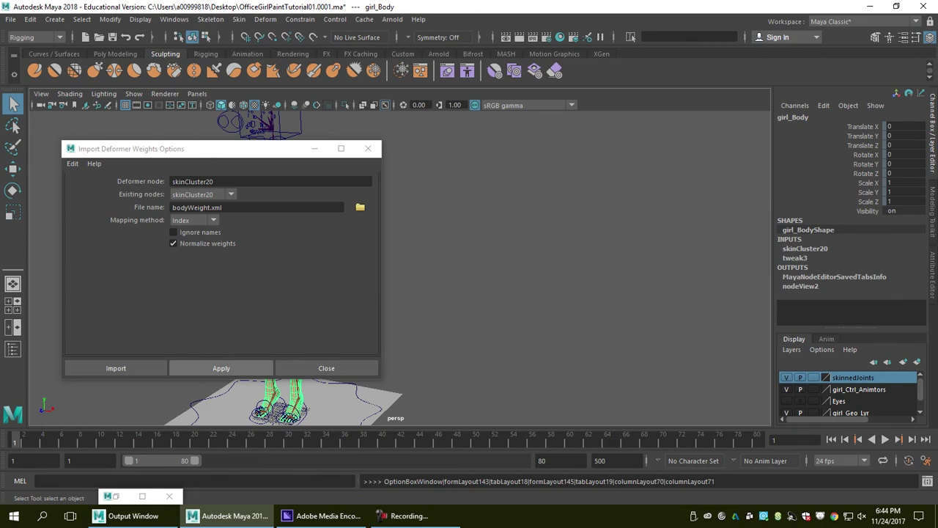
left_click(220, 368)
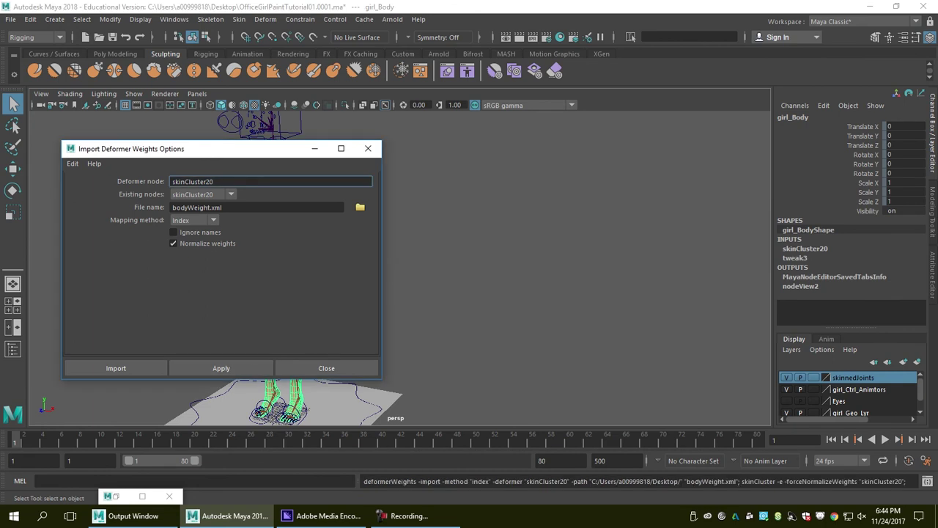
left_click_drag(400, 481, 909, 481)
left_click(907, 481)
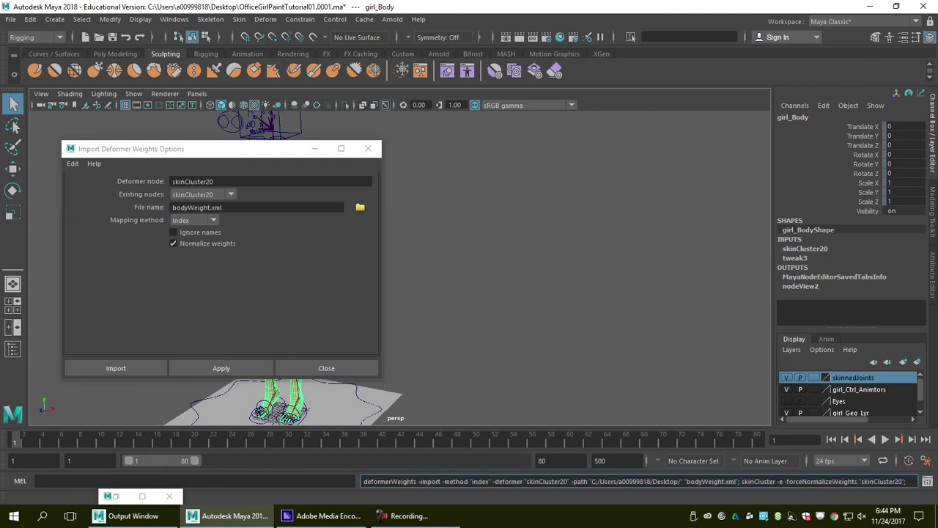